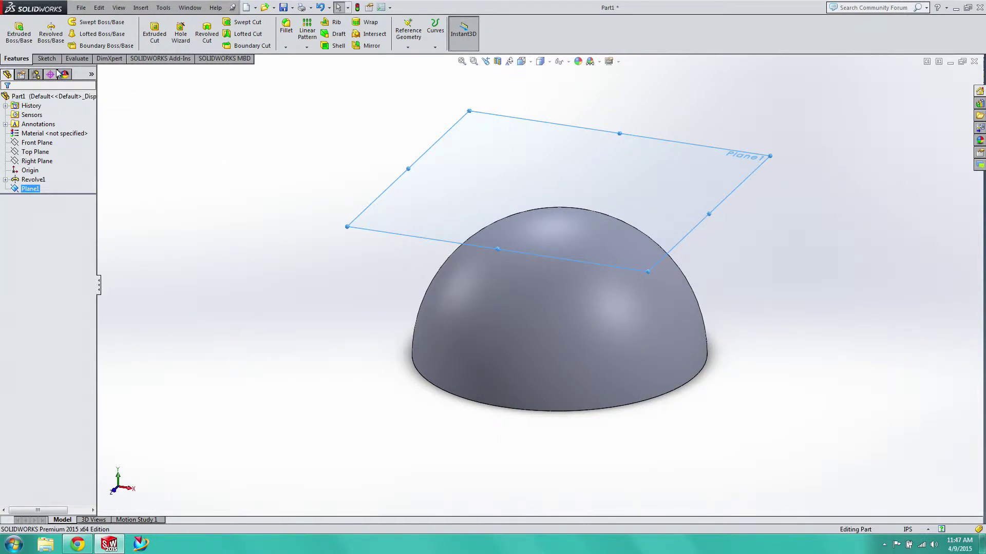
Start a new sketch, Sketch3, on Plane1 above the hemisphere
{"action": "left_click", "coordinate": [47, 58]}
{"action": "left_click", "coordinate": [14, 29]}
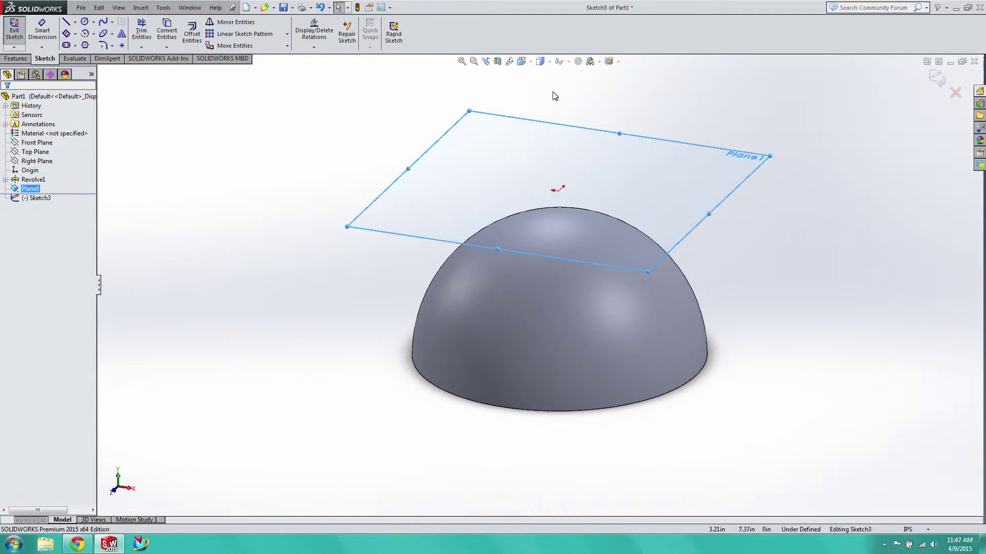
Switch to the Top view so Plane1 faces the screen
{"action": "left_click", "coordinate": [526, 62]}
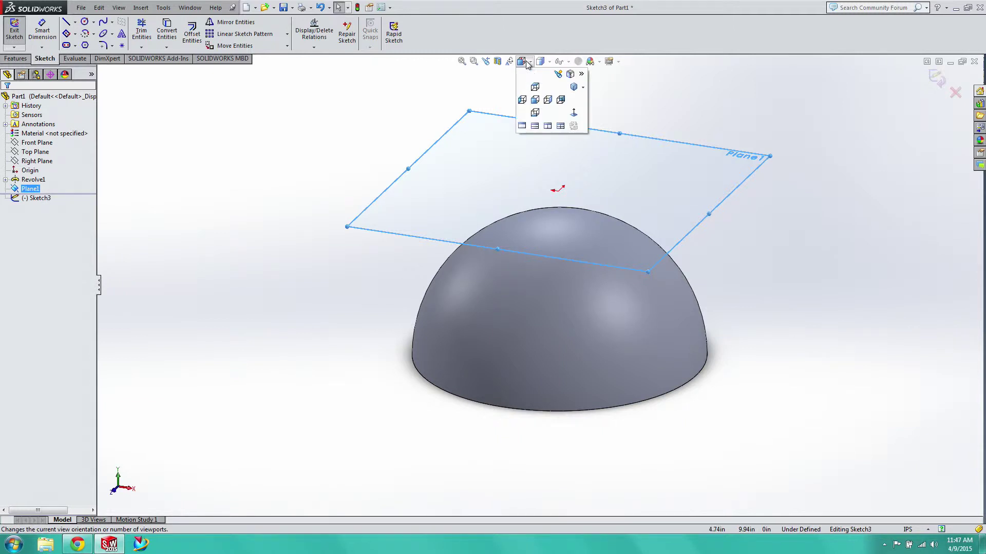
{"action": "left_click", "coordinate": [535, 87]}
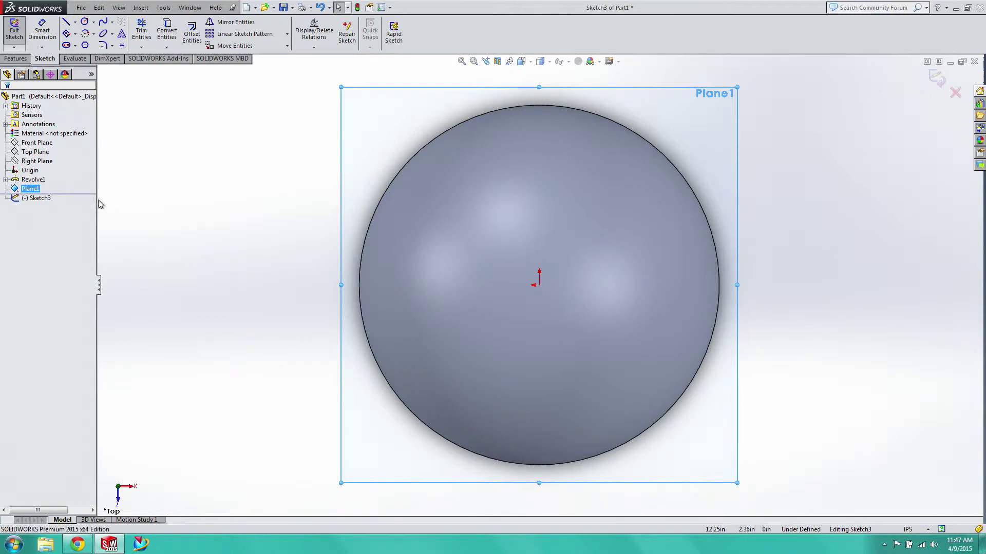
{"action": "left_click", "coordinate": [38, 198], "text": "ctrl"}
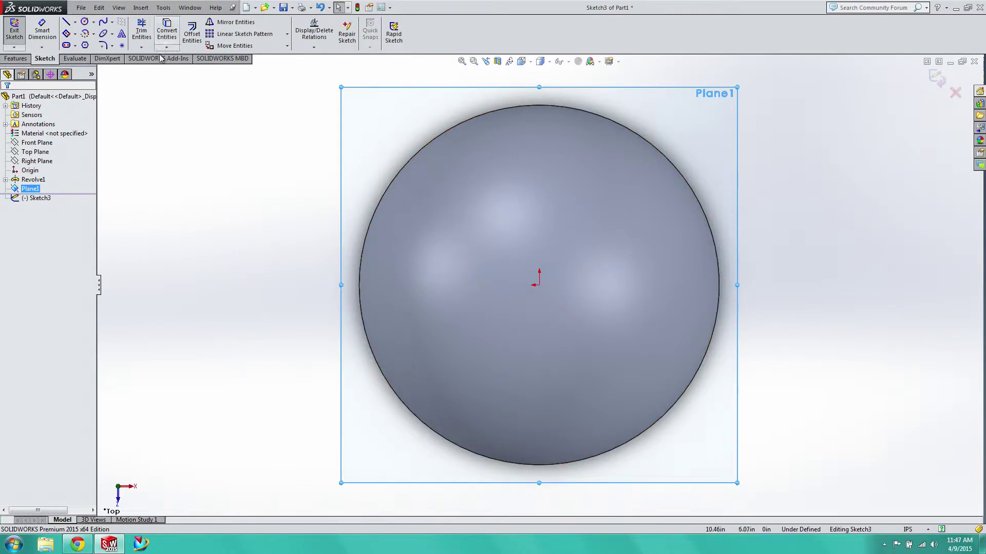
{"action": "left_click", "coordinate": [75, 23]}
{"action": "left_click", "coordinate": [89, 47]}
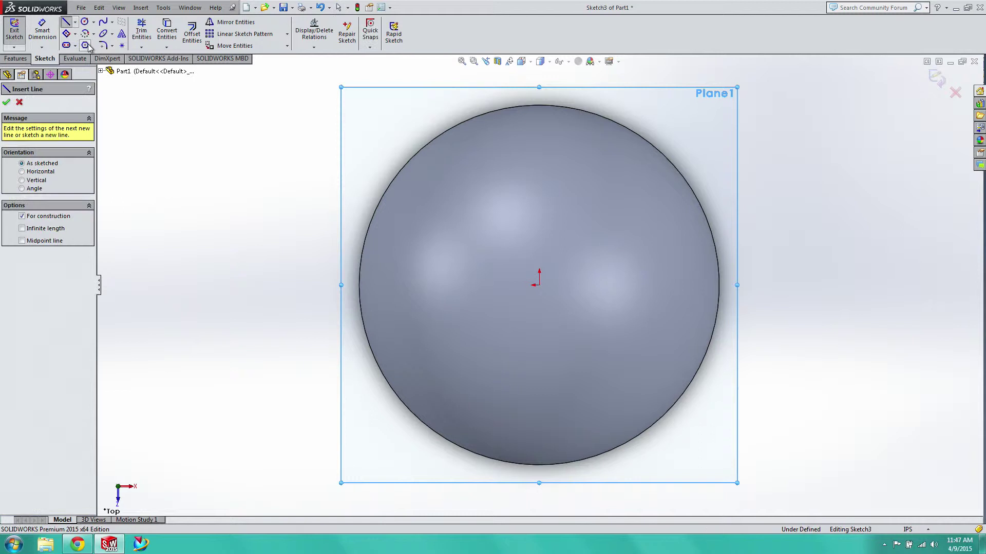
{"action": "left_click", "coordinate": [539, 105]}
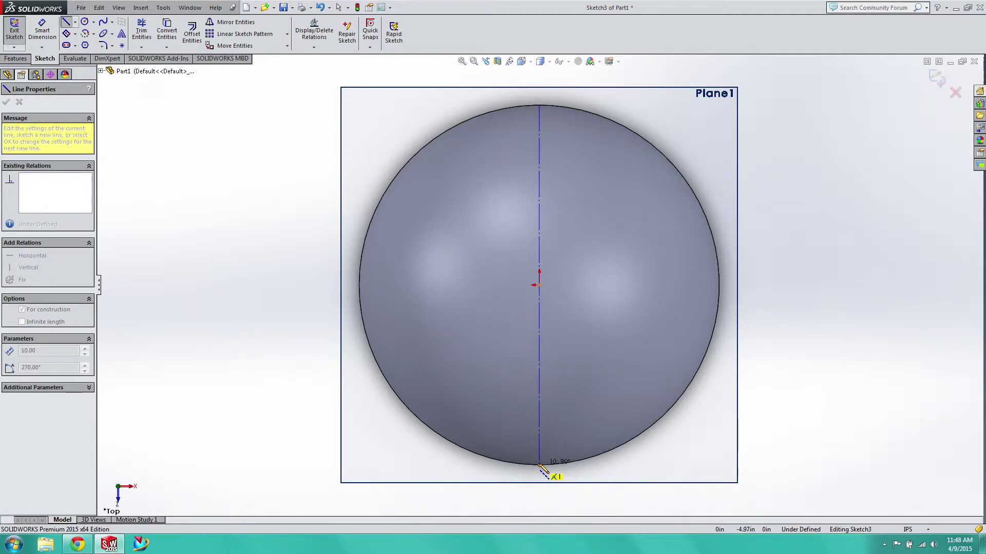
{"action": "left_click", "coordinate": [538, 465]}
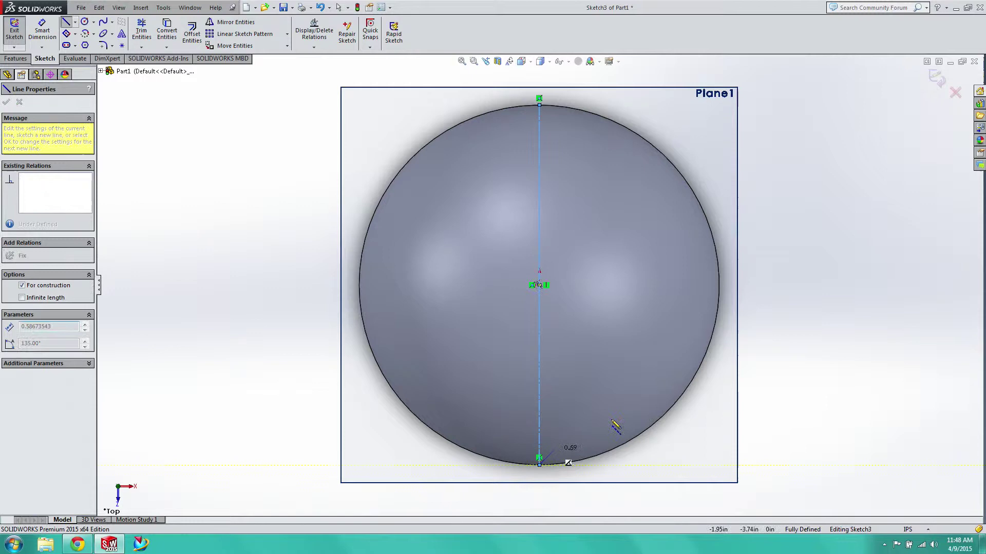
{"action": "key", "text": "Escape"}
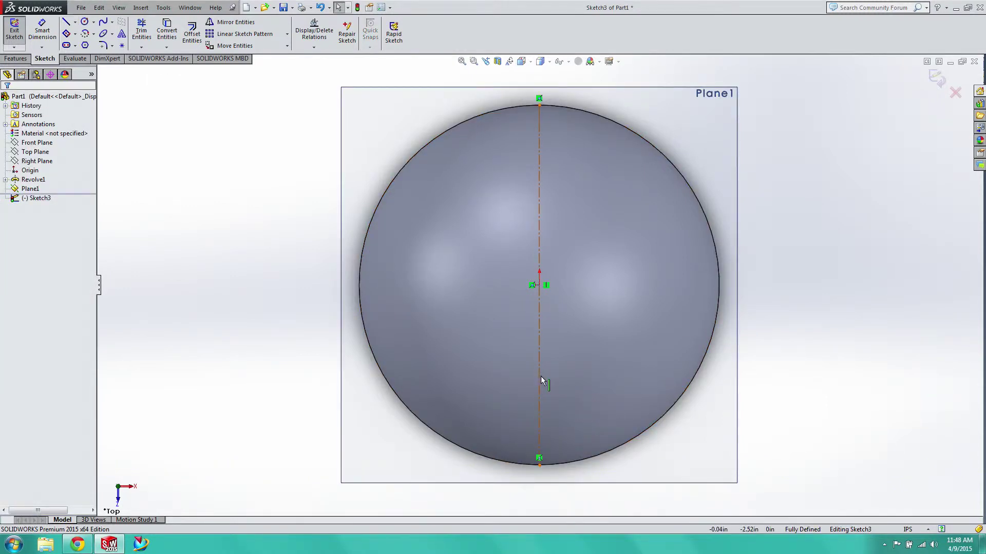
{"action": "left_click", "coordinate": [537, 88]}
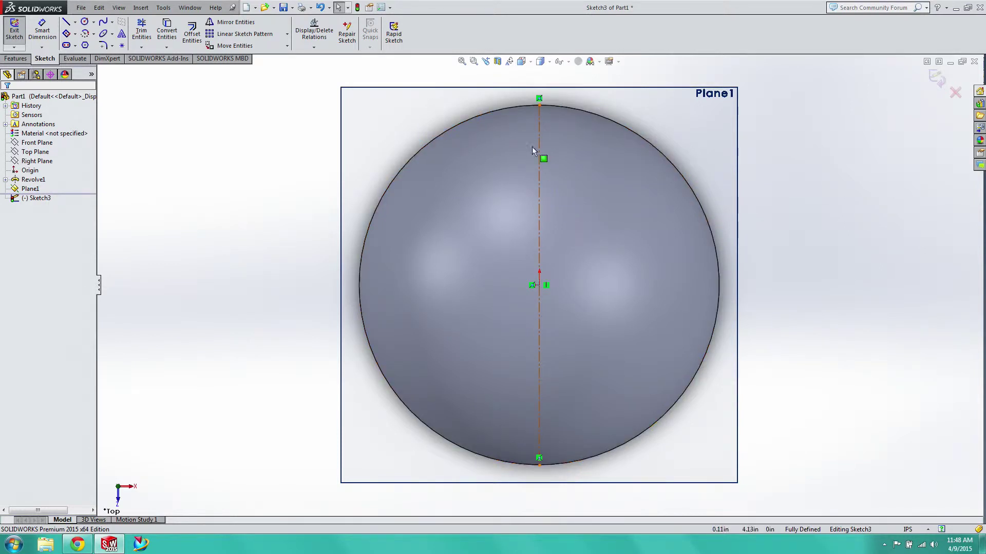
{"action": "key", "text": "ctrl+8"}
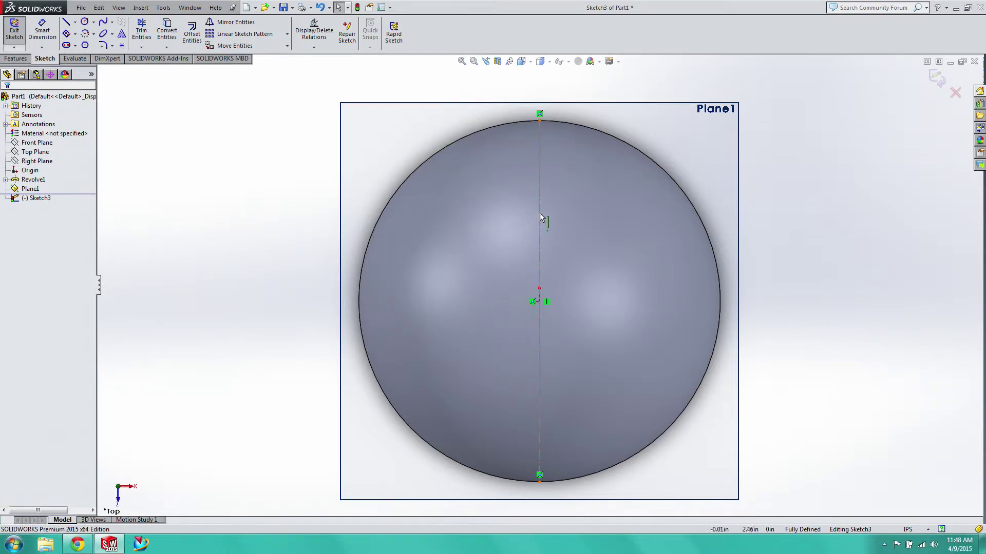
{"action": "left_click", "coordinate": [539, 272]}
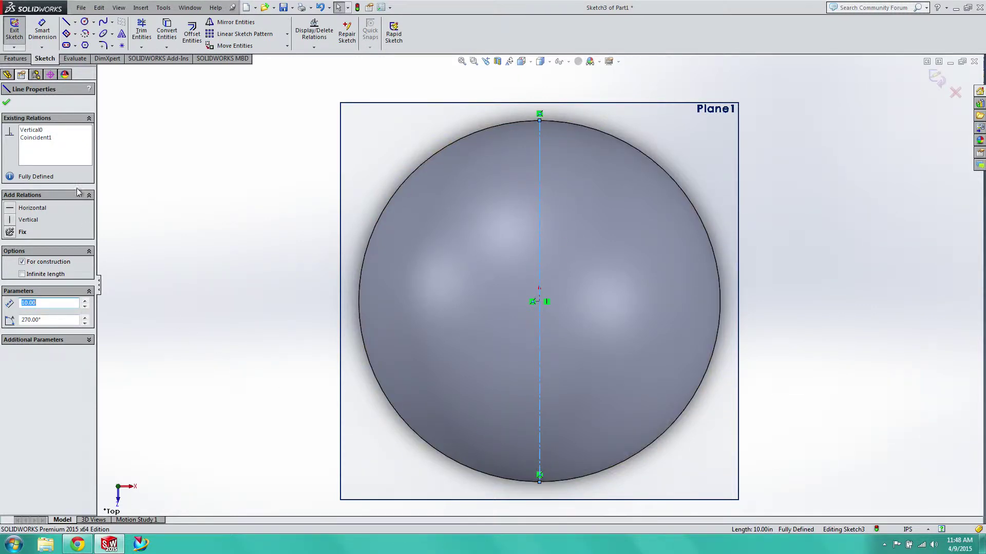
{"action": "left_click", "coordinate": [86, 24]}
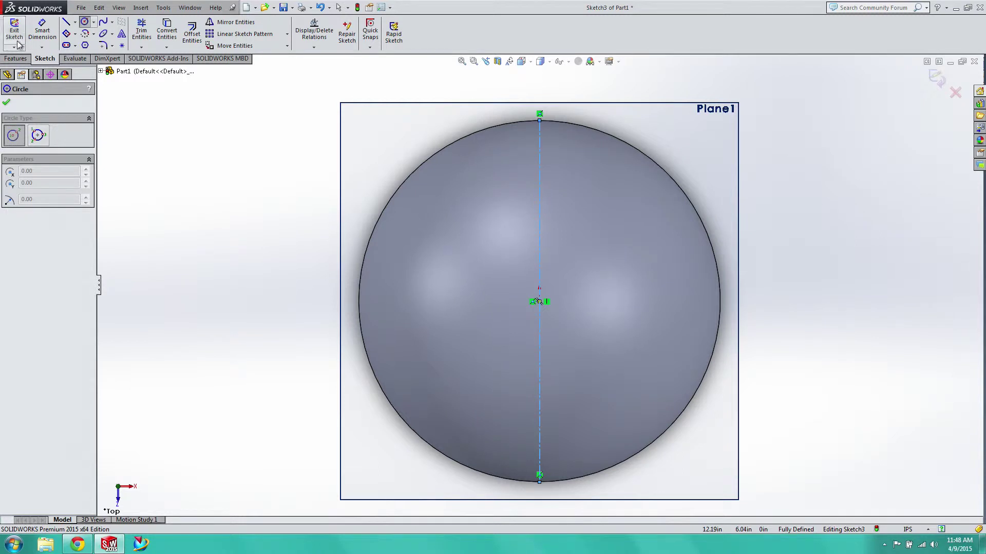
{"action": "key", "text": "Escape"}
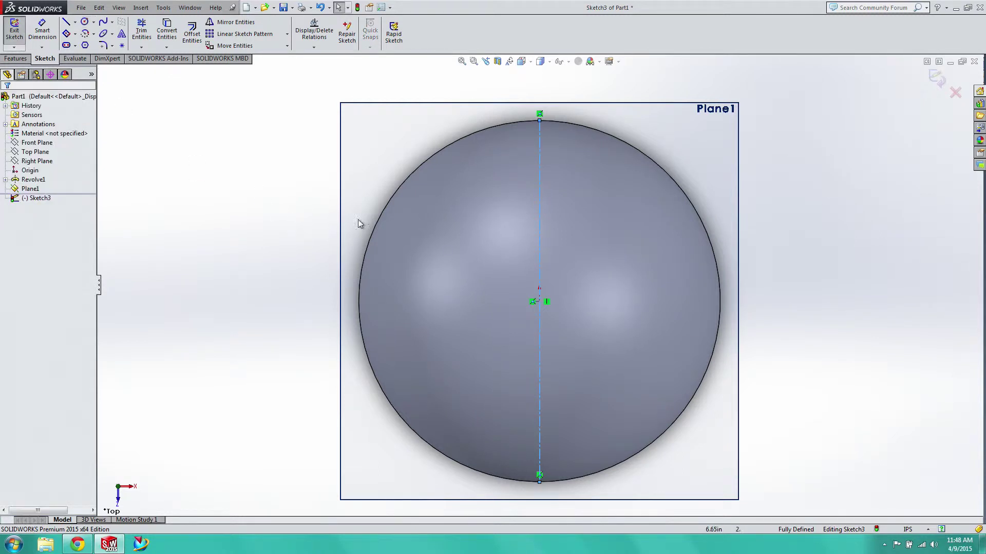
{"action": "left_click", "coordinate": [540, 238]}
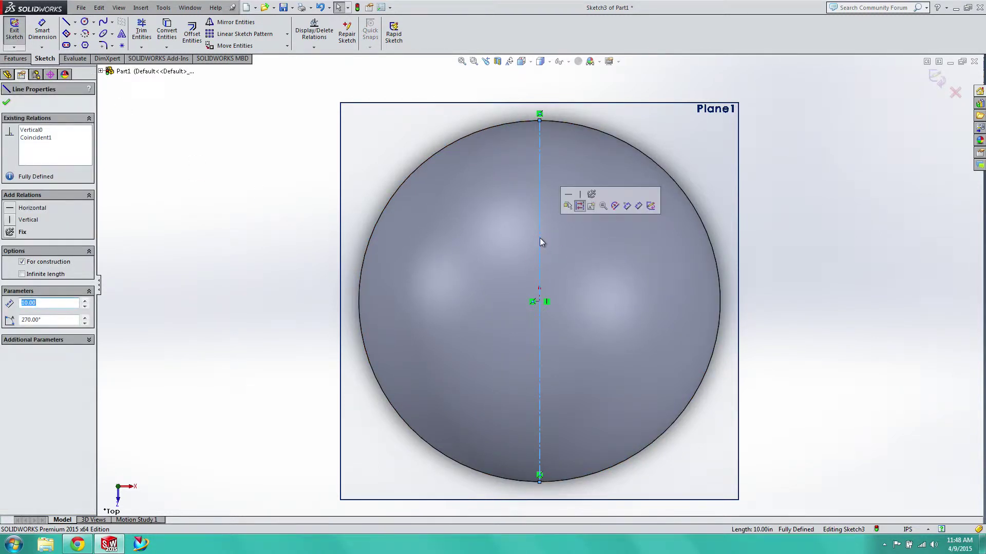
{"action": "key", "text": "Delete"}
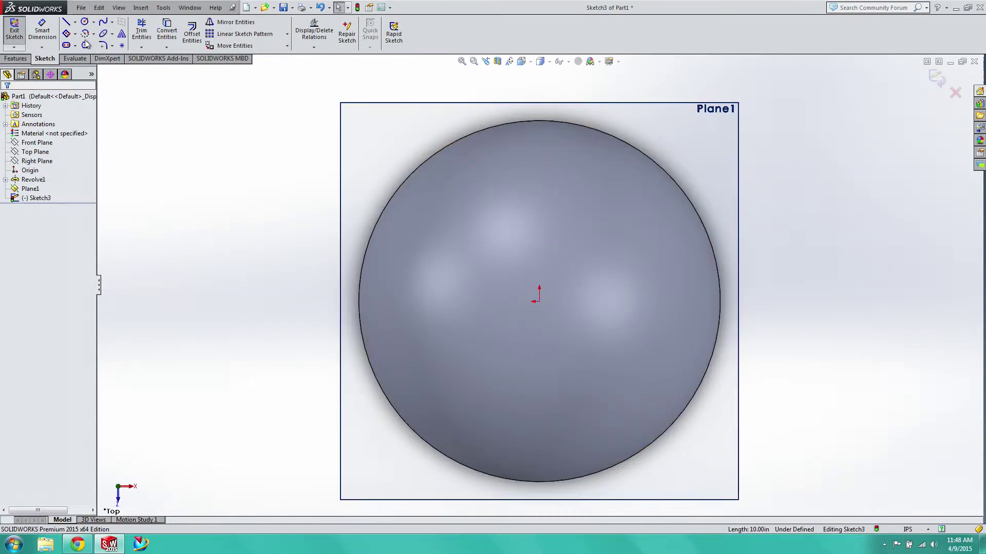
Switch the Line tool to construction Centerline mode
{"action": "left_click", "coordinate": [75, 22]}
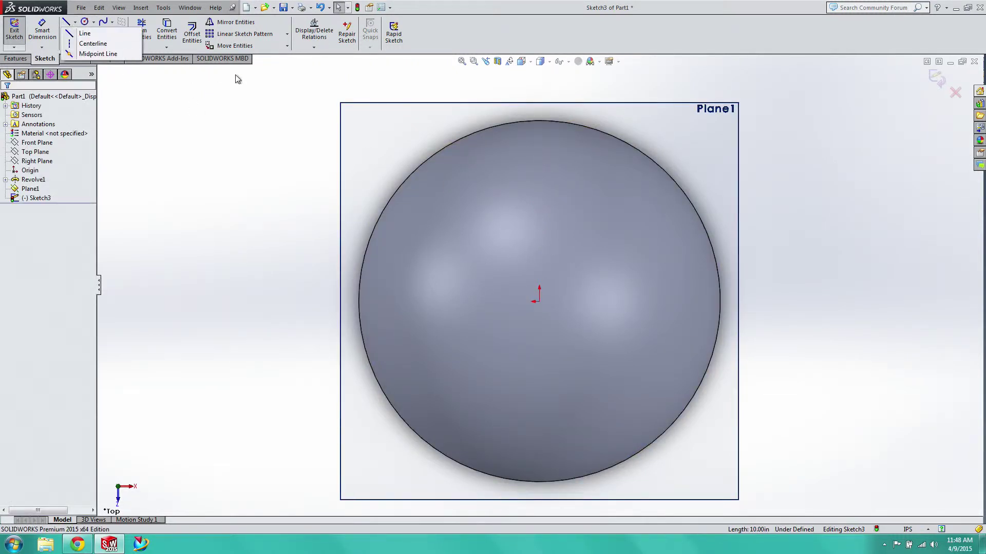
{"action": "left_click", "coordinate": [141, 47]}
{"action": "left_click", "coordinate": [141, 47]}
{"action": "left_click", "coordinate": [75, 22]}
{"action": "left_click", "coordinate": [77, 34]}
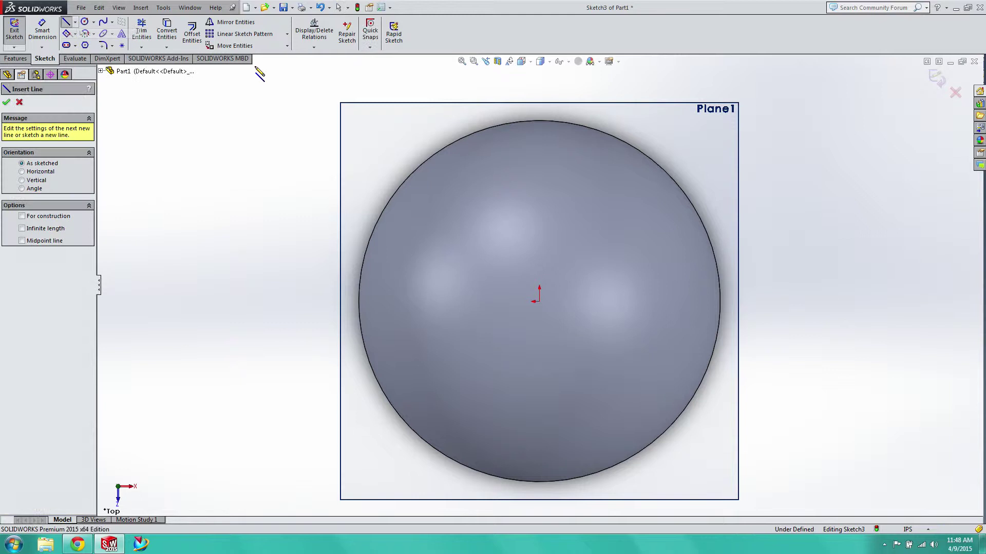
{"action": "left_click", "coordinate": [75, 22]}
{"action": "left_click", "coordinate": [82, 44]}
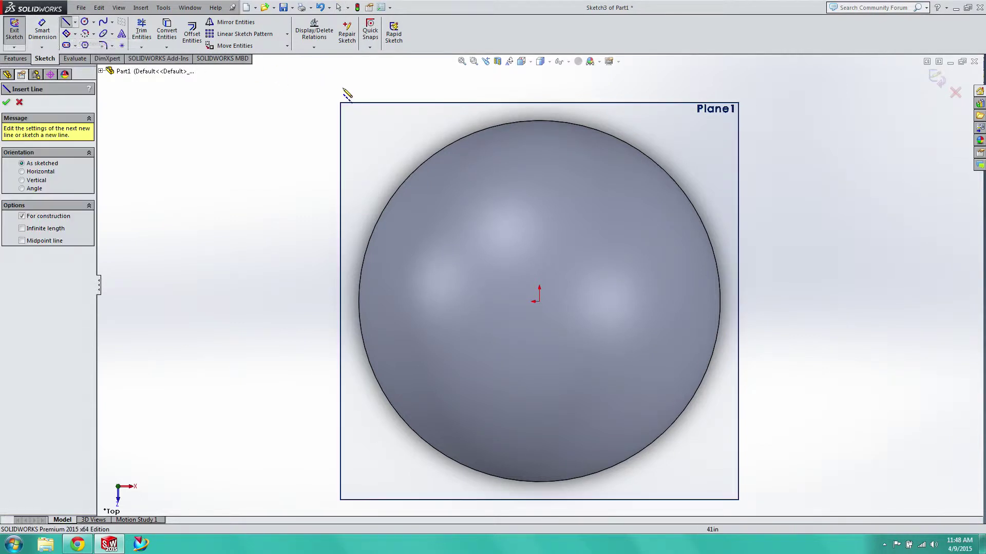
Draw a 0.50-long vertical centerline down from the dome outline's top point
{"action": "left_click", "coordinate": [539, 121]}
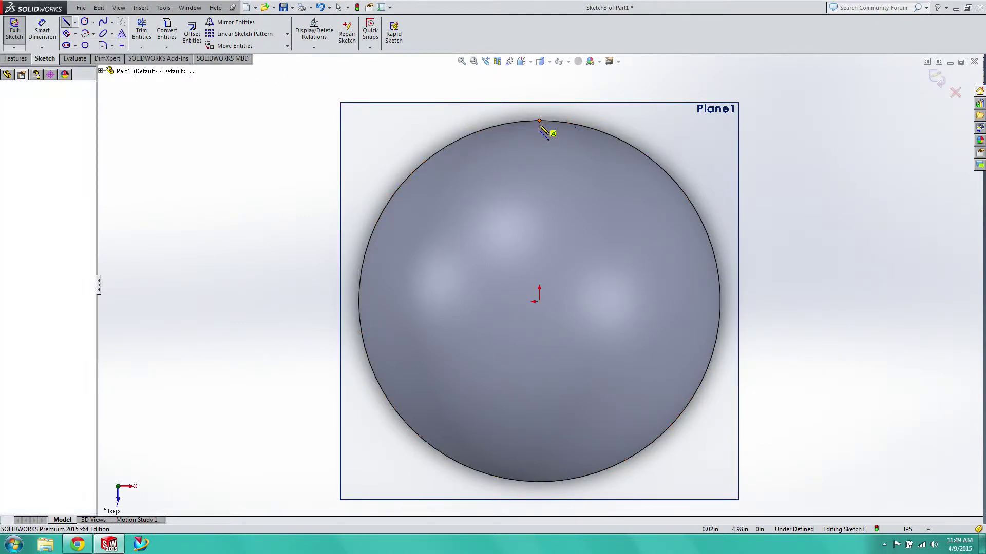
{"action": "left_click", "coordinate": [539, 152]}
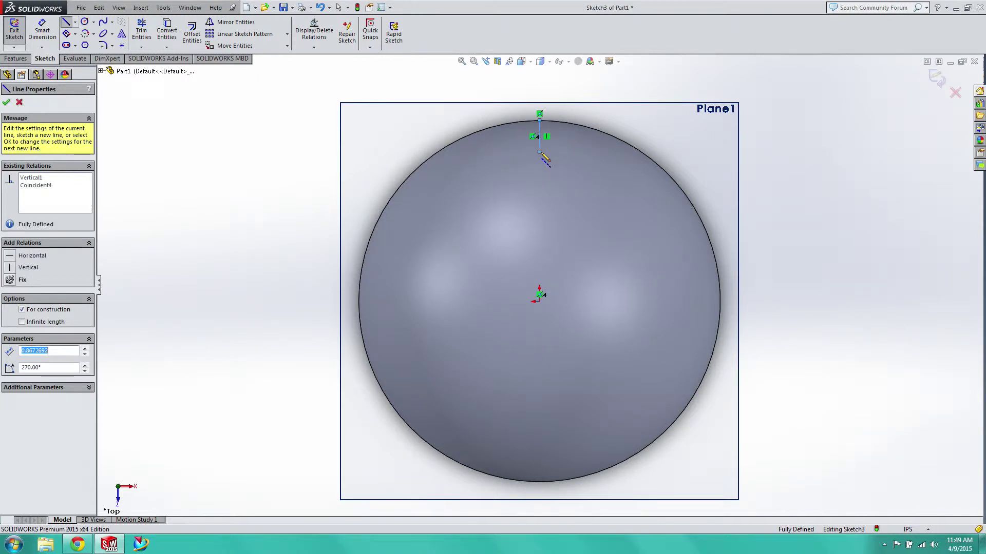
{"action": "type", "text": "0.50"}
{"action": "key", "text": "Return"}
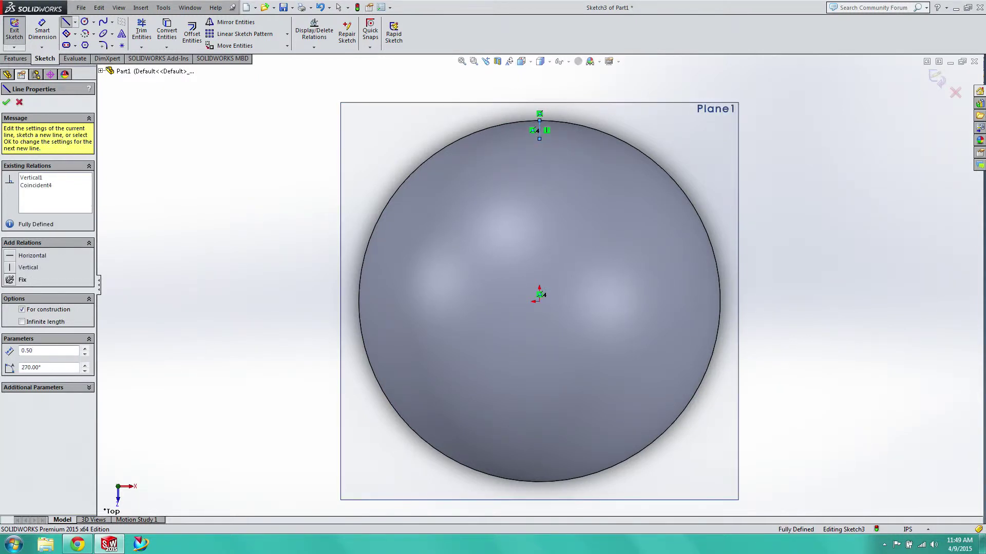
{"action": "key", "text": "Escape"}
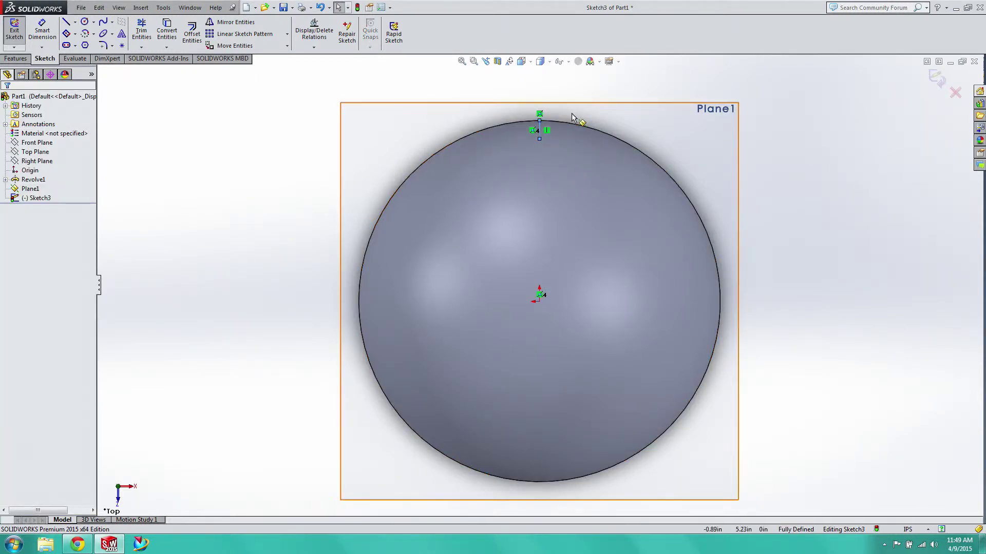
{"action": "scroll", "coordinate": [554, 126], "scroll_direction": "up", "scroll_amount": 1}
{"action": "scroll", "coordinate": [525, 202], "scroll_direction": "up", "scroll_amount": 3}
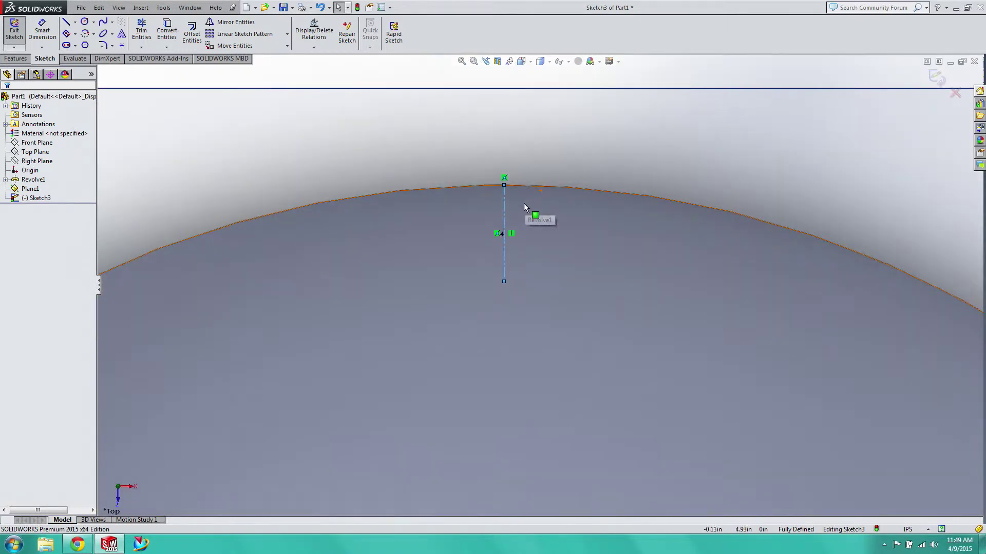
Draw a 0.50-radius circle centred on the centerline's lower end
{"action": "left_click", "coordinate": [84, 21]}
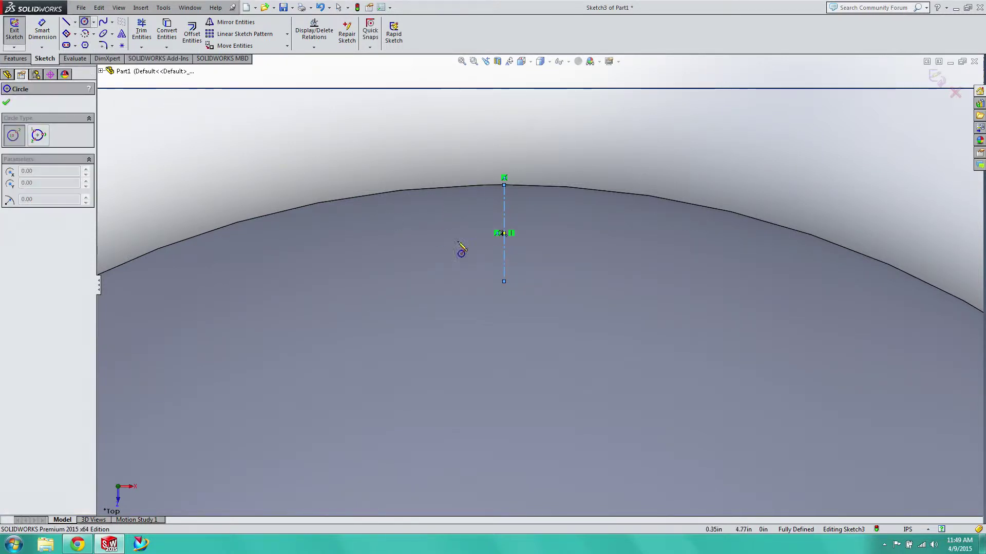
{"action": "left_click", "coordinate": [503, 281]}
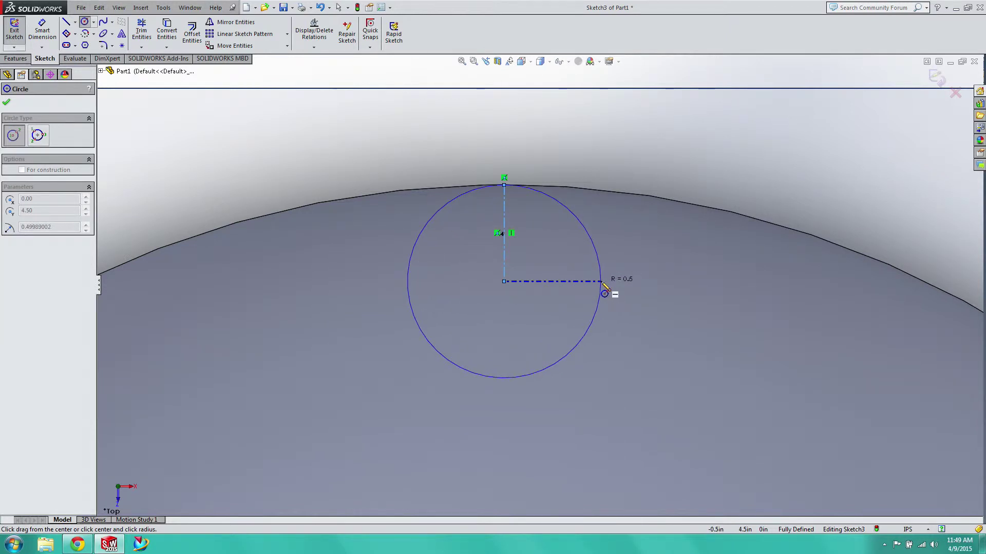
{"action": "left_click", "coordinate": [601, 282]}
{"action": "type", "text": "0.500"}
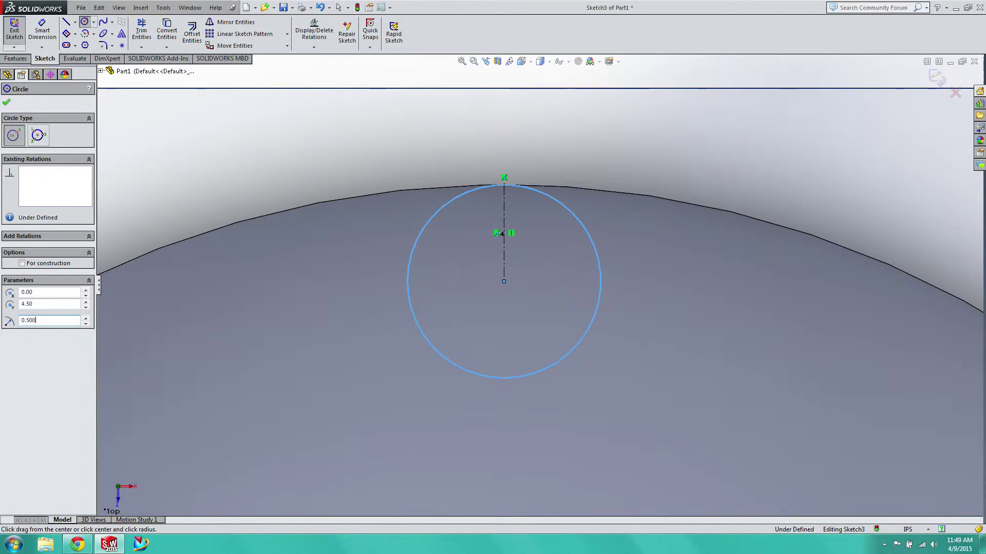
{"action": "left_click", "coordinate": [21, 320]}
{"action": "key", "text": "Escape"}
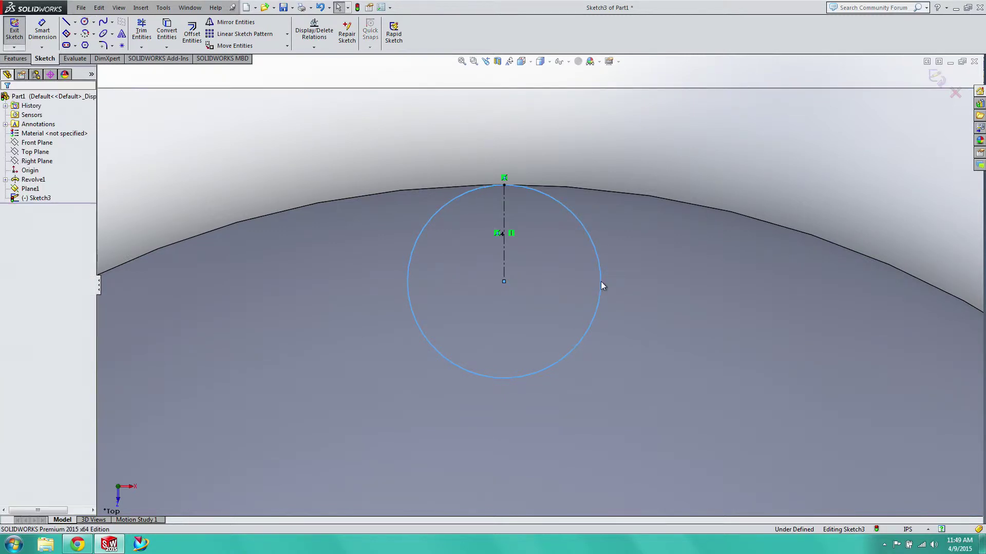
Delete the vertical centerline and exit Sketch3
{"action": "left_click", "coordinate": [502, 251]}
{"action": "left_click", "coordinate": [503, 251]}
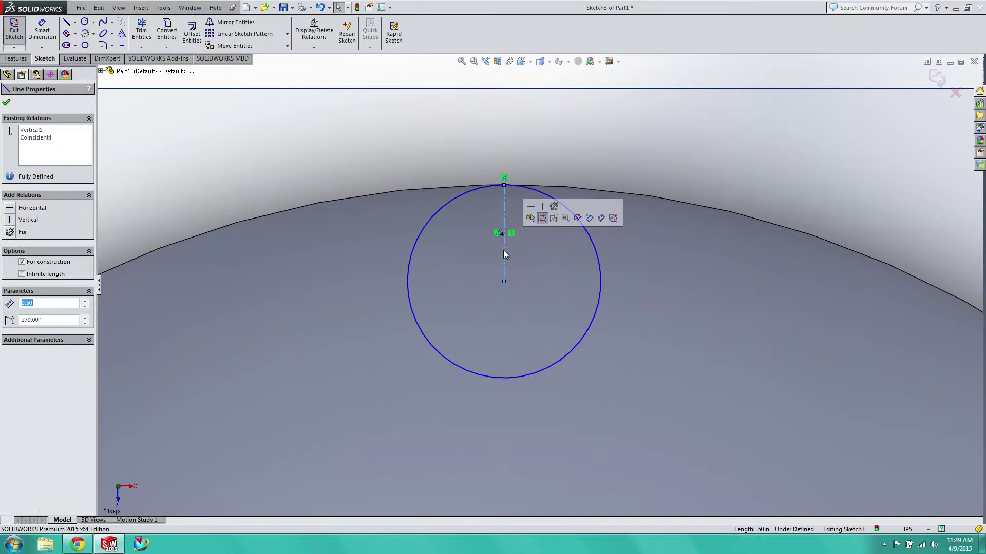
{"action": "key", "text": "Delete"}
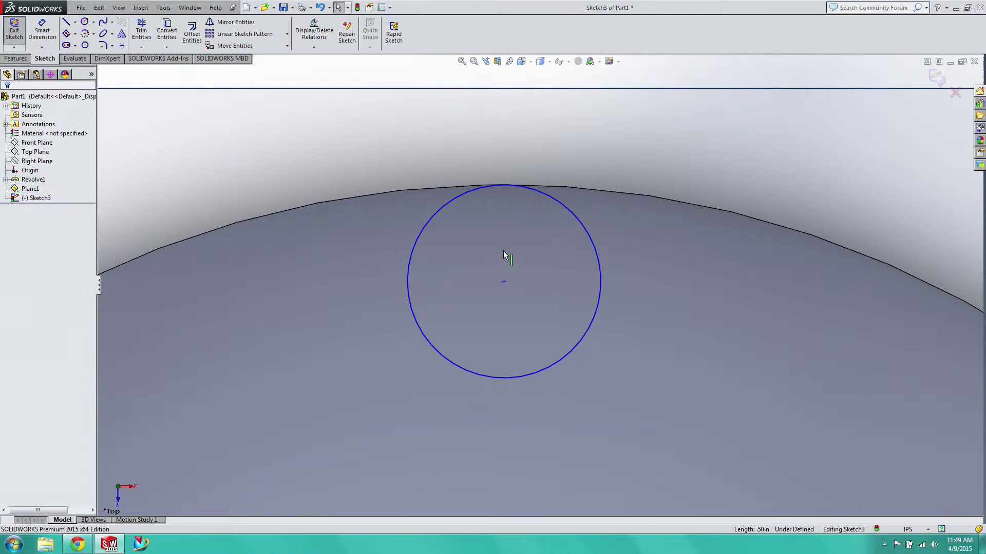
{"action": "left_click", "coordinate": [15, 30]}
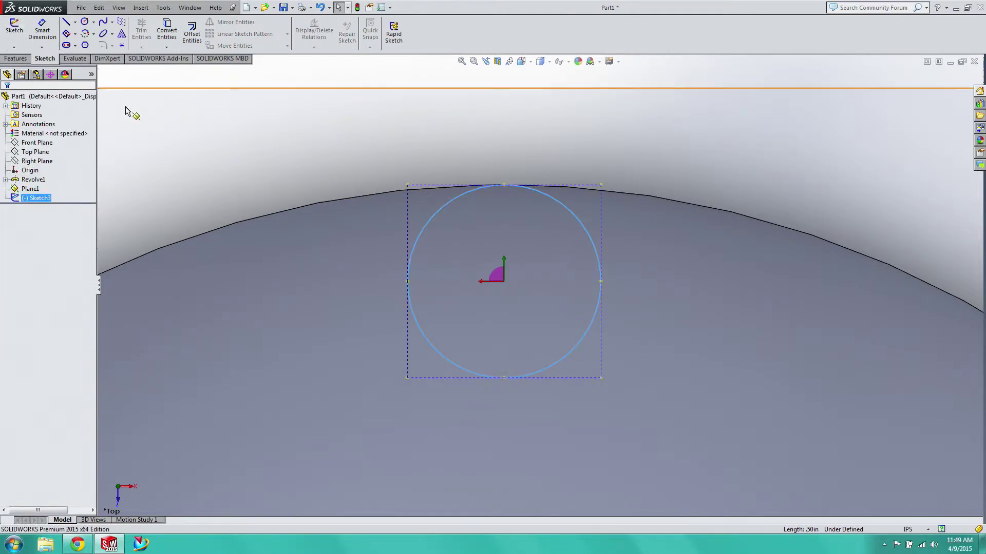
Go to isometric, then orbit until Plane1 and the dome are seen edge-on
{"action": "left_click", "coordinate": [16, 59]}
{"action": "left_click", "coordinate": [522, 62]}
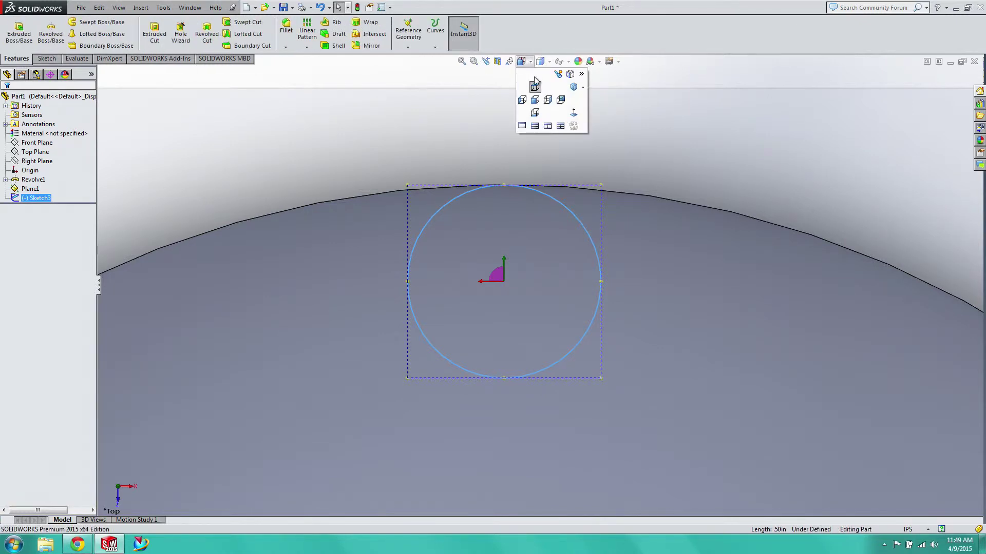
{"action": "left_click", "coordinate": [572, 88]}
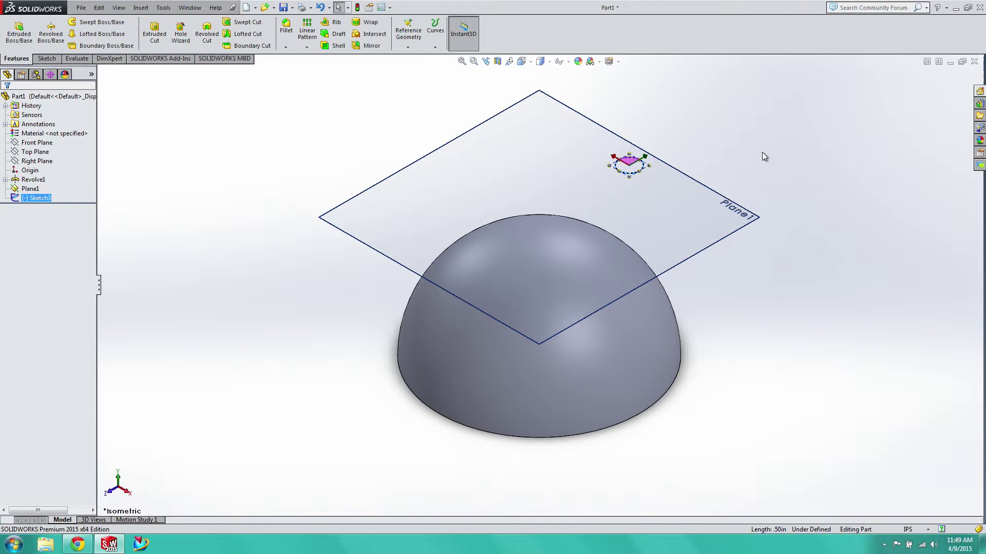
{"action": "right_click", "coordinate": [772, 176]}
{"action": "mouse_move", "coordinate": [816, 213]}
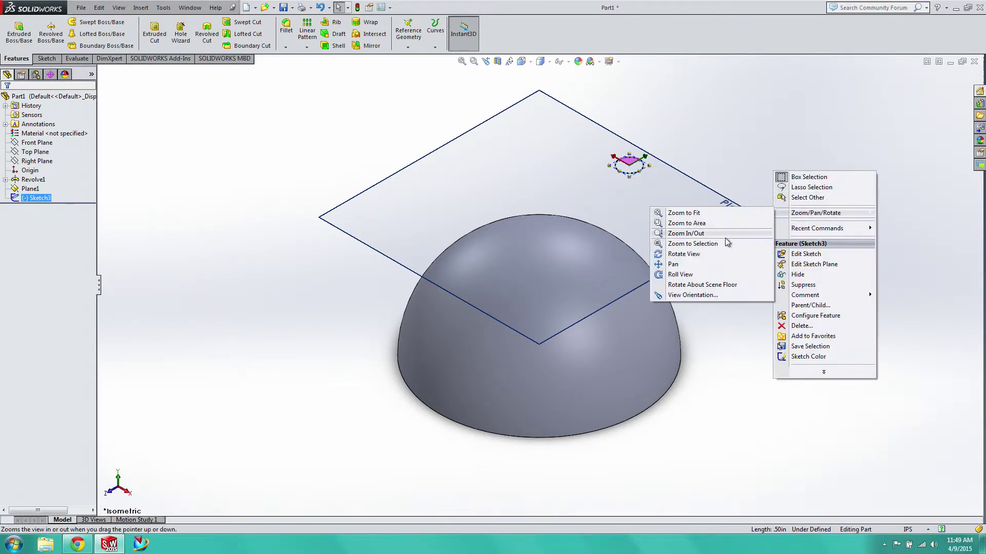
{"action": "left_click", "coordinate": [716, 254]}
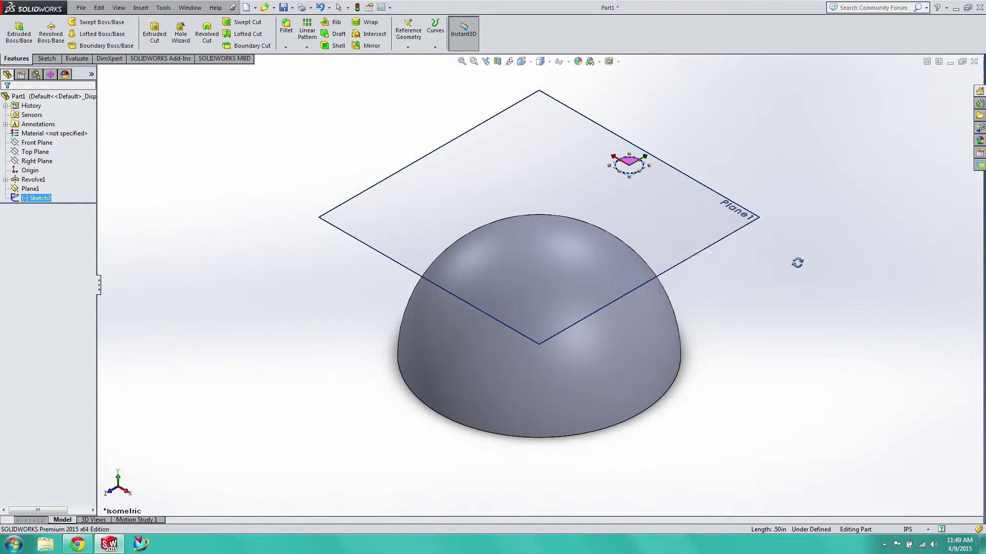
{"action": "left_click_drag", "start_coordinate": [796, 262], "coordinate": [687, 278]}
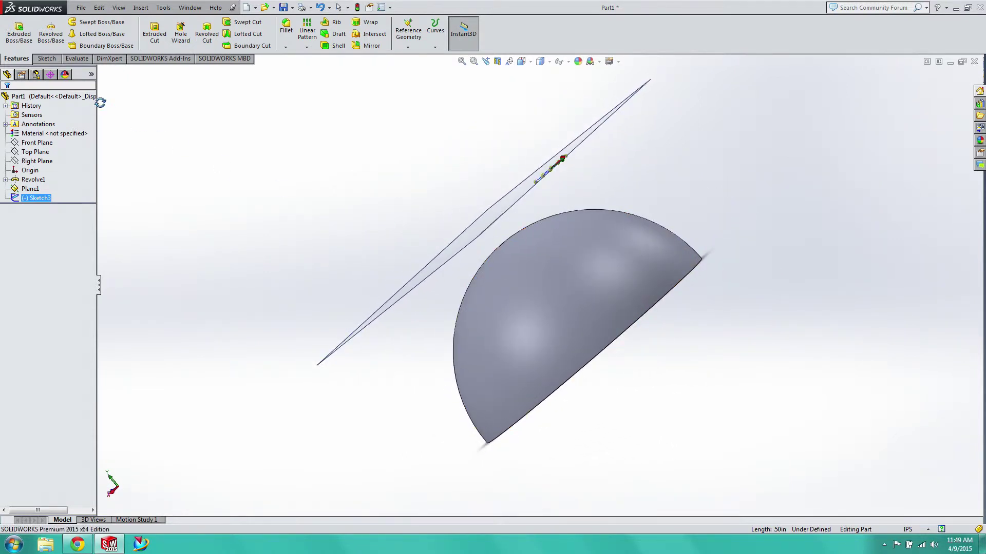
{"action": "right_click", "coordinate": [290, 171]}
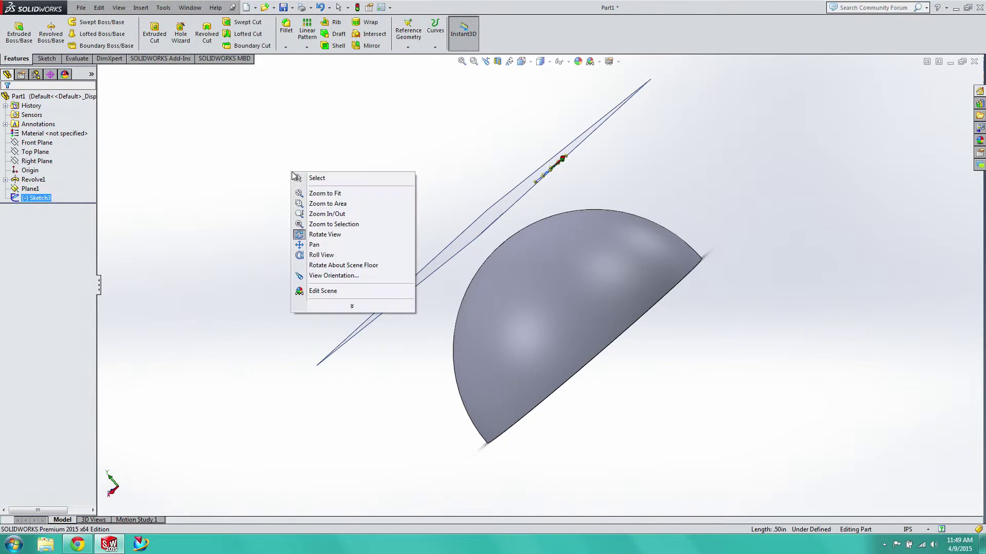
{"action": "left_click", "coordinate": [317, 236]}
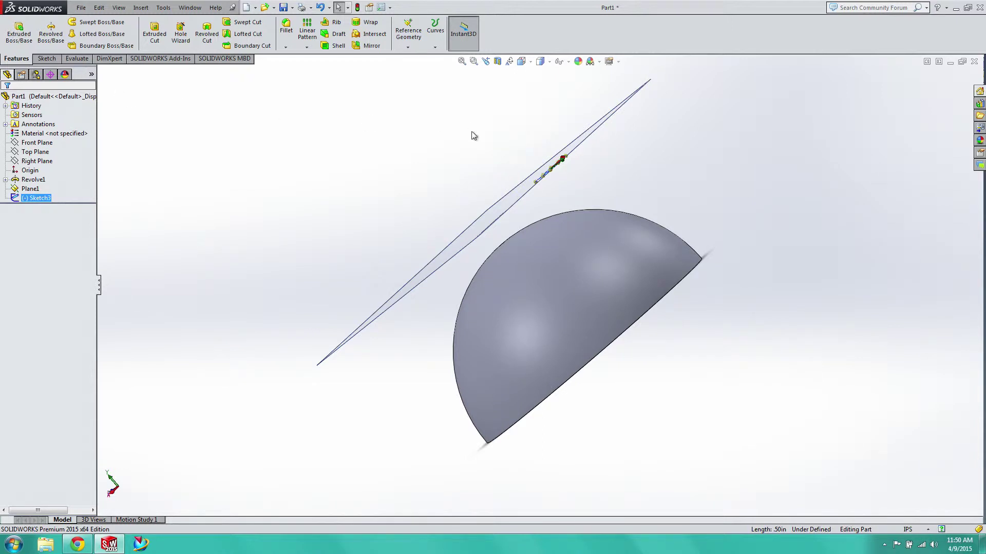
{"action": "left_click", "coordinate": [19, 32]}
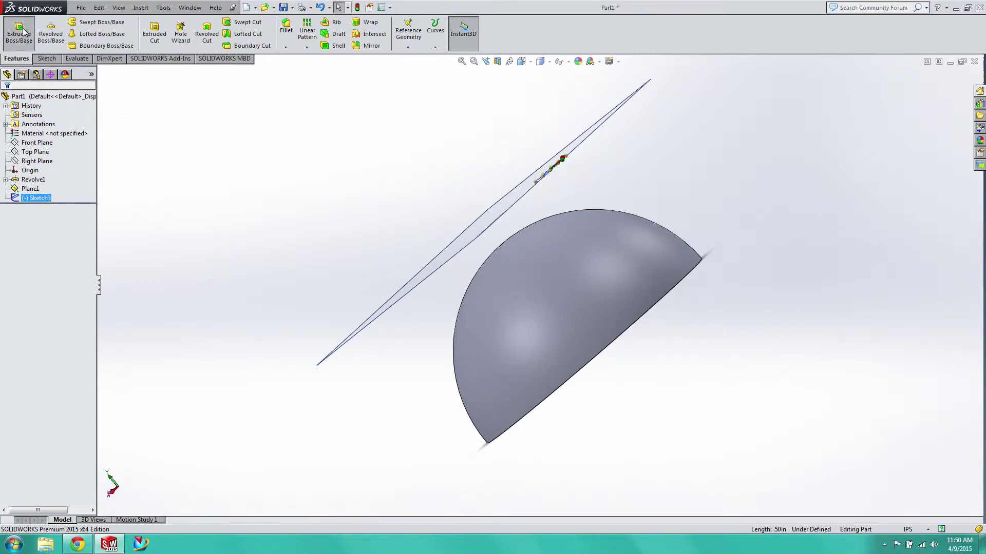
{"action": "left_click", "coordinate": [560, 178]}
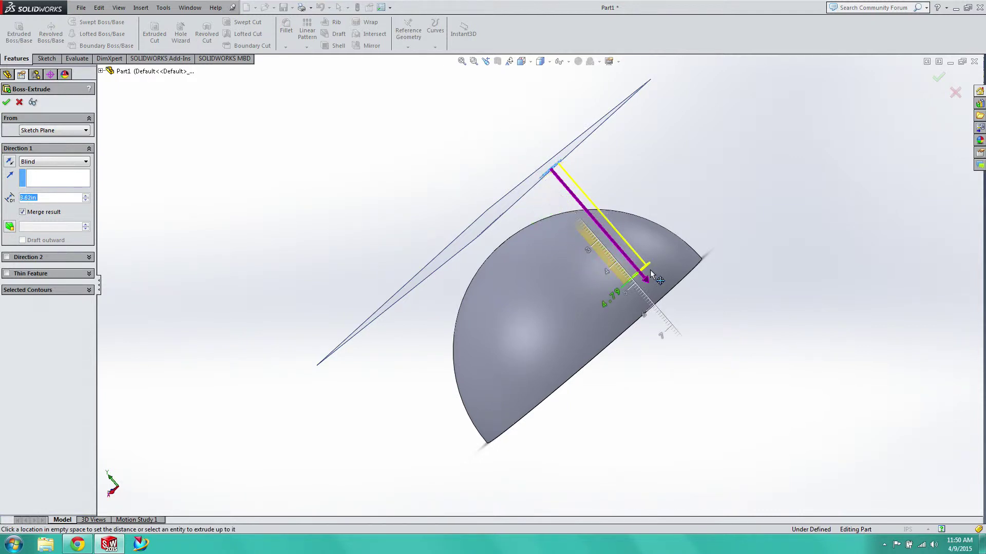
{"action": "left_click", "coordinate": [709, 318]}
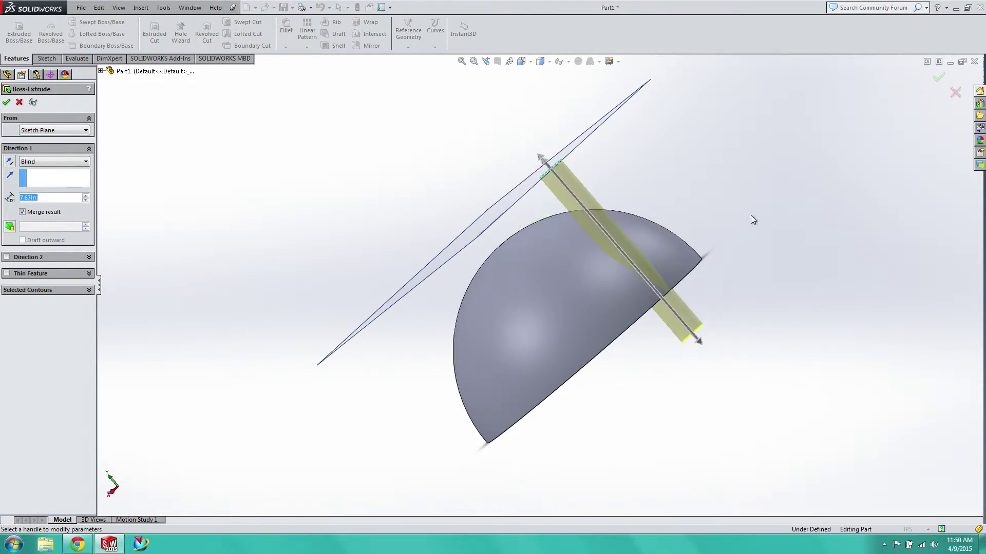
{"action": "right_click", "coordinate": [748, 200]}
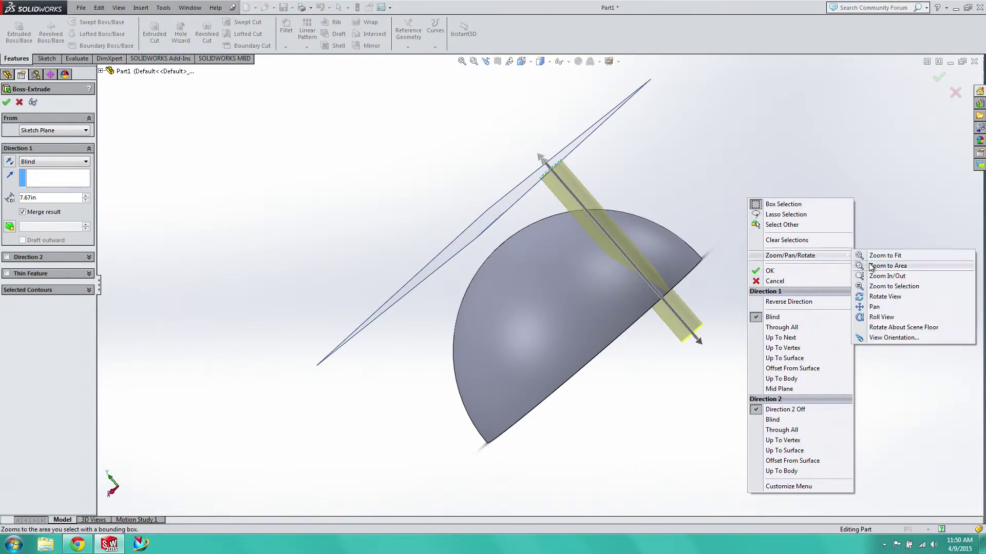
{"action": "left_click", "coordinate": [880, 296]}
{"action": "left_click_drag", "start_coordinate": [777, 224], "coordinate": [783, 147]}
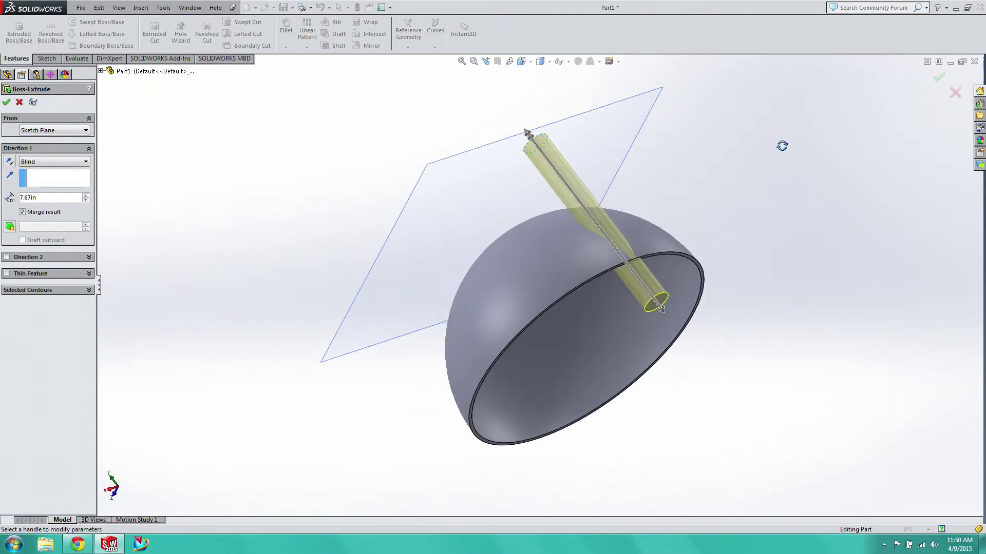
{"action": "left_click", "coordinate": [6, 103]}
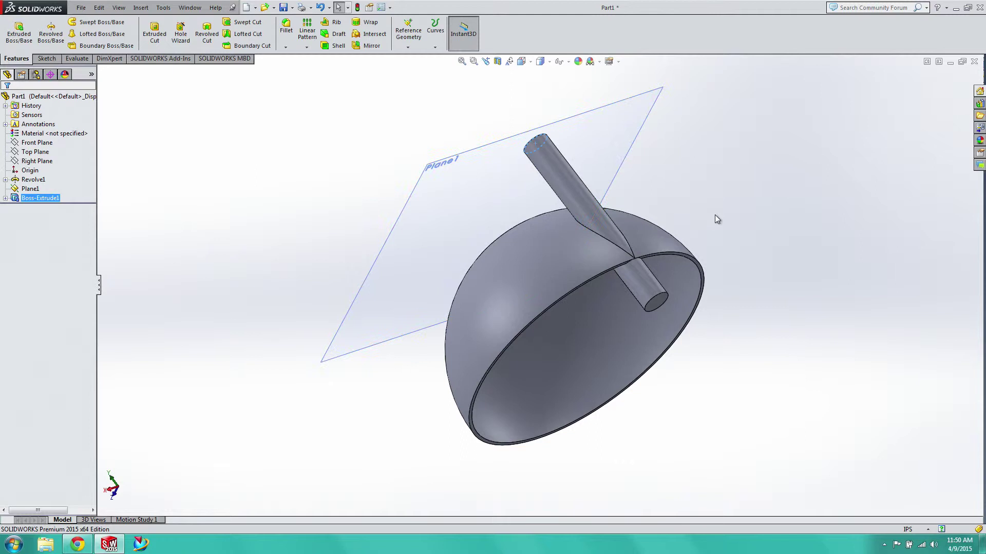
{"action": "right_click", "coordinate": [732, 215]}
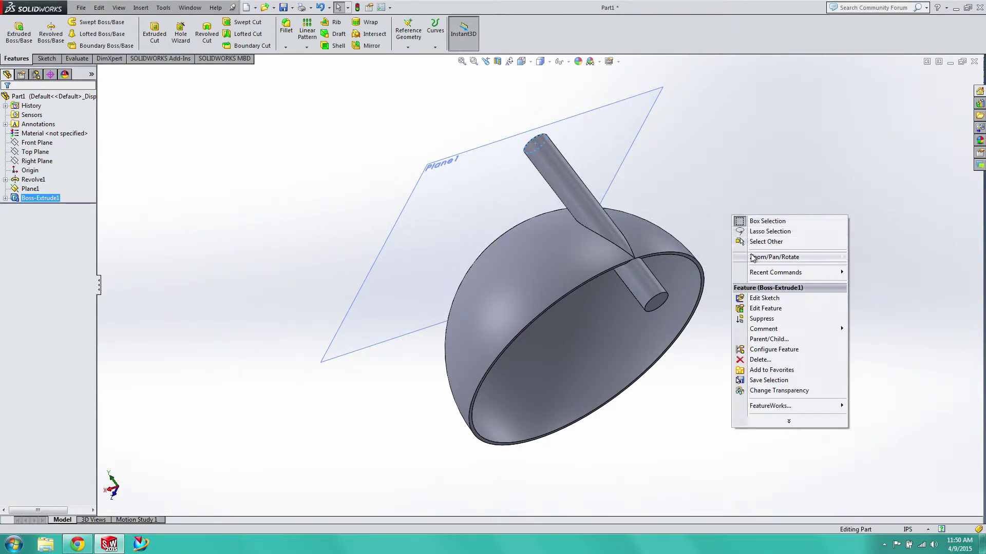
{"action": "mouse_move", "coordinate": [753, 259]}
{"action": "left_click", "coordinate": [879, 298]}
{"action": "left_click_drag", "start_coordinate": [862, 303], "coordinate": [900, 353]}
Undo the earlier extrusion and extrude Sketch3 Up To Surface, ending on the dome face
{"action": "key", "text": "ctrl+z"}
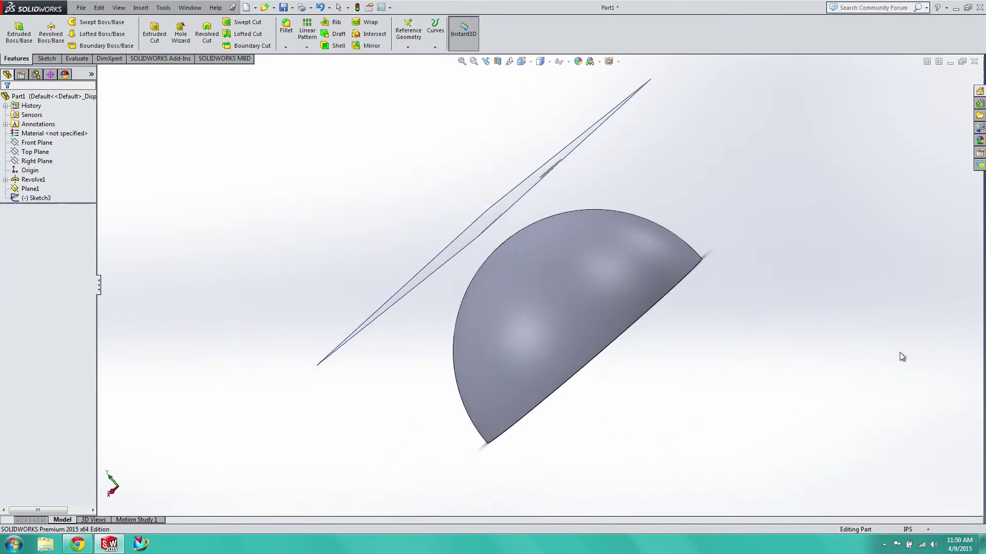
{"action": "key", "text": "Escape"}
{"action": "left_click", "coordinate": [41, 198]}
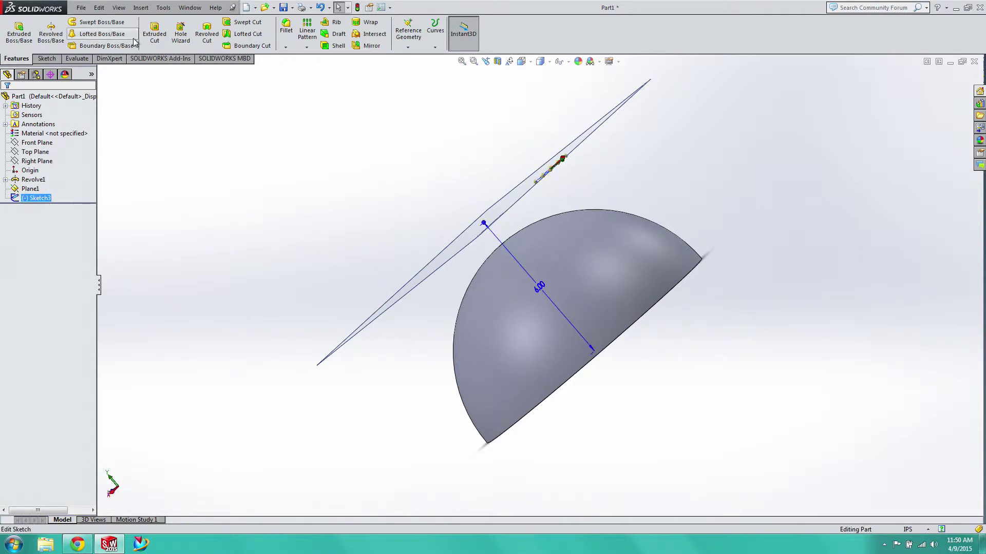
{"action": "left_click", "coordinate": [15, 38]}
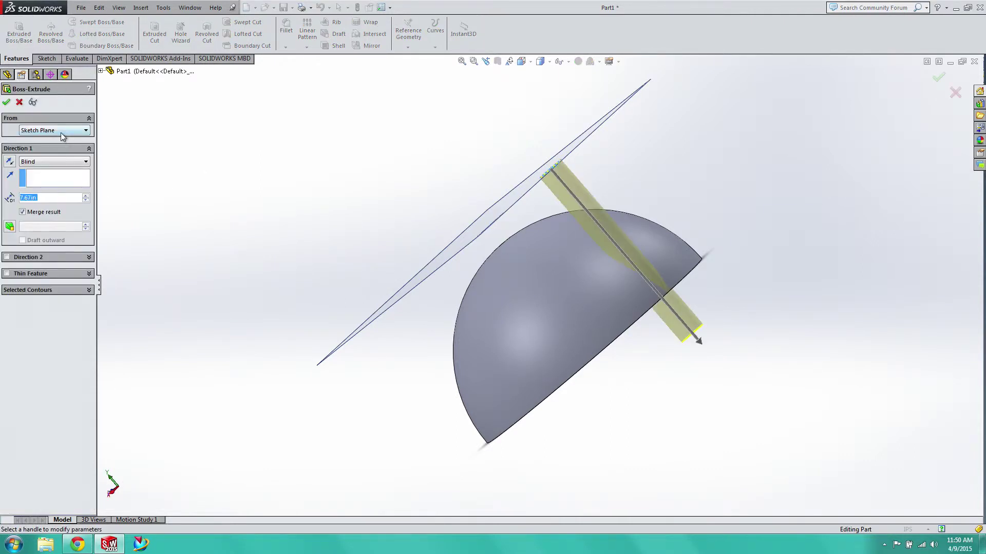
{"action": "left_click", "coordinate": [56, 162]}
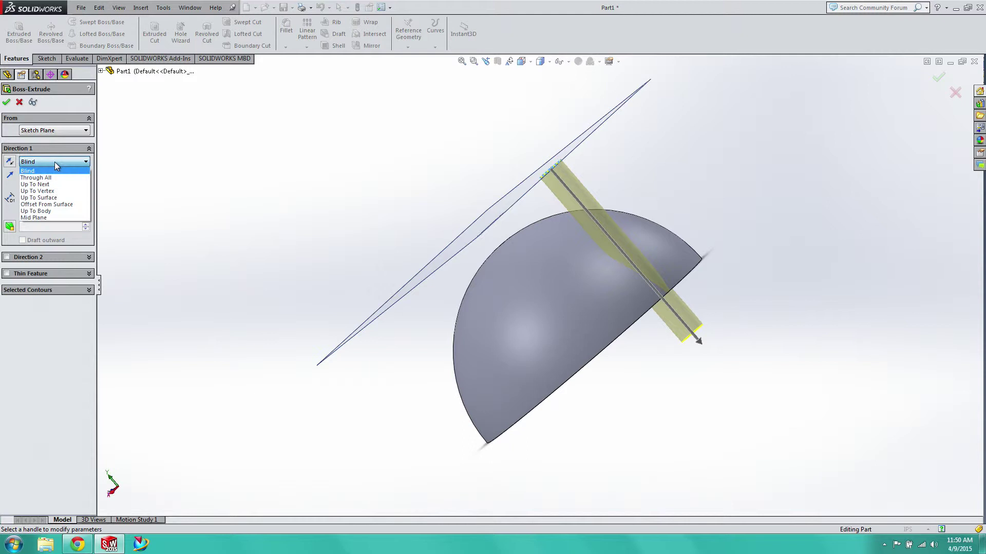
{"action": "left_click", "coordinate": [52, 198]}
{"action": "left_click", "coordinate": [562, 281]}
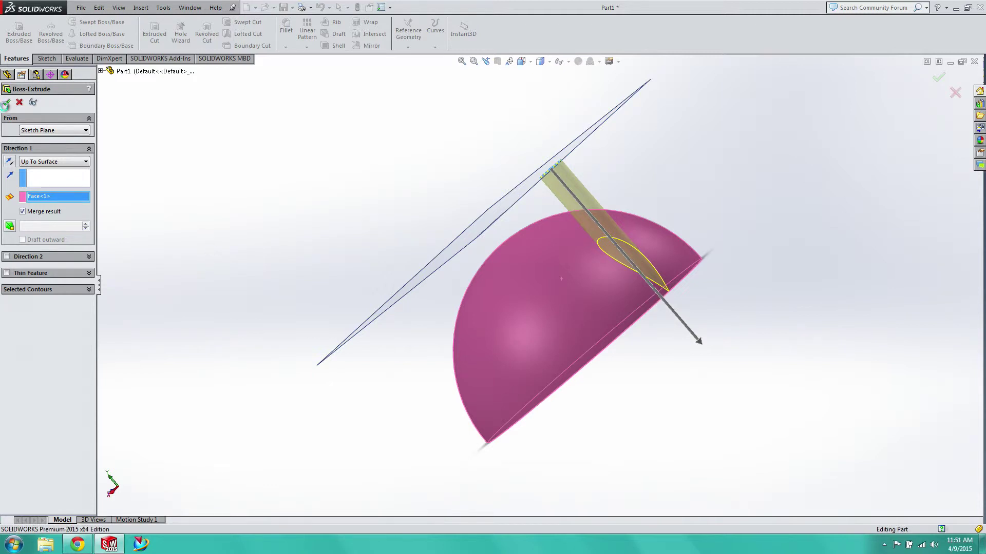
{"action": "left_click", "coordinate": [6, 103]}
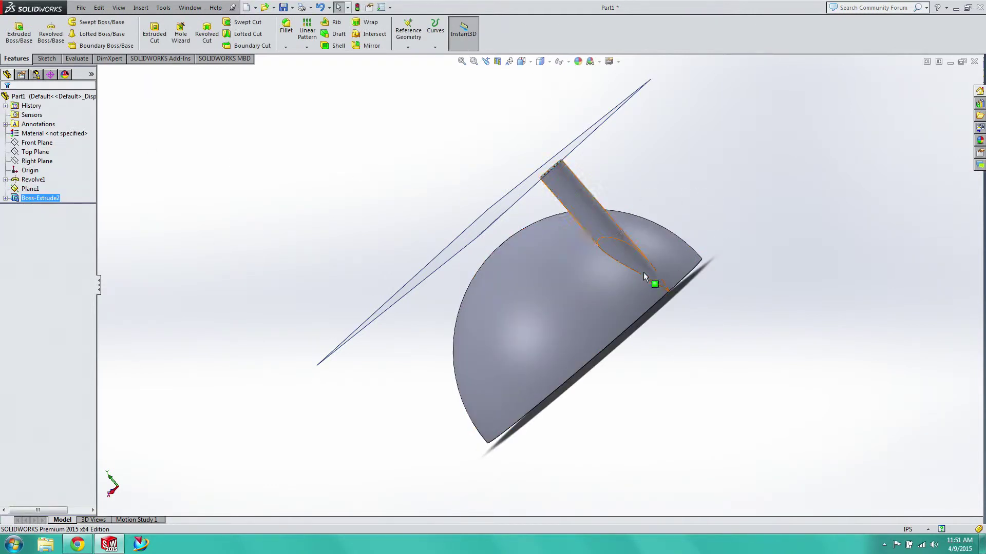
Orbit to look down on the dome and start Sketch4 on Plane1
{"action": "right_click", "coordinate": [725, 235]}
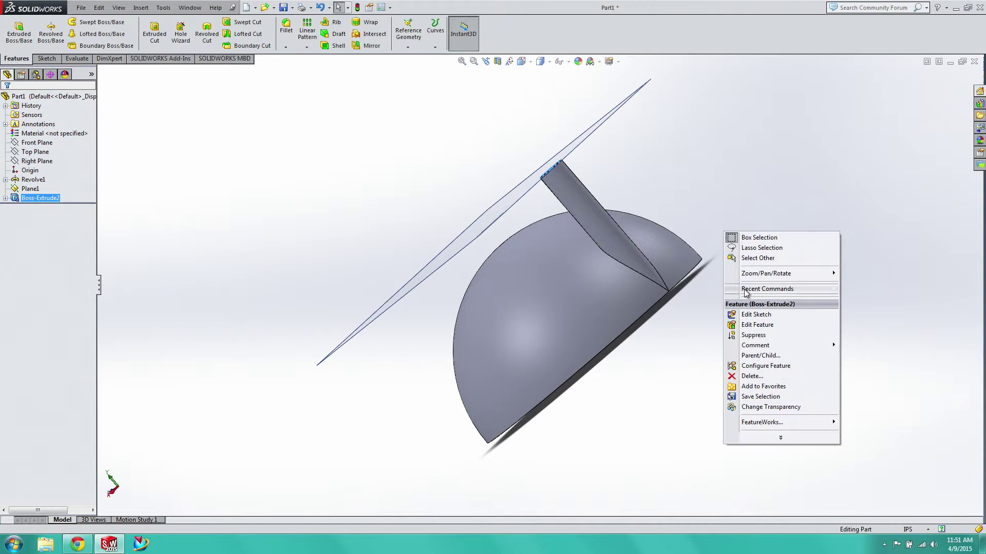
{"action": "mouse_move", "coordinate": [765, 273]}
{"action": "left_click", "coordinate": [853, 314]}
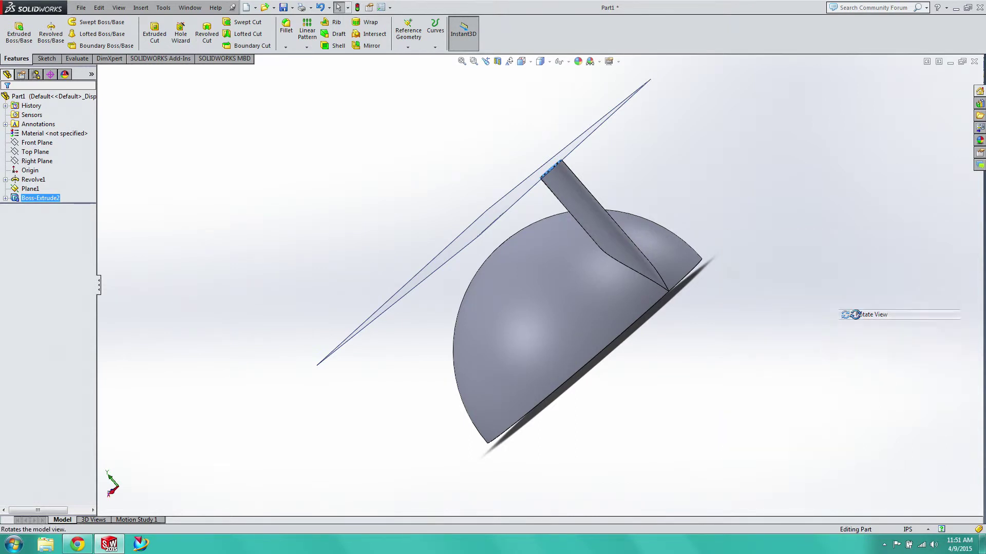
{"action": "left_click_drag", "start_coordinate": [847, 315], "coordinate": [510, 251]}
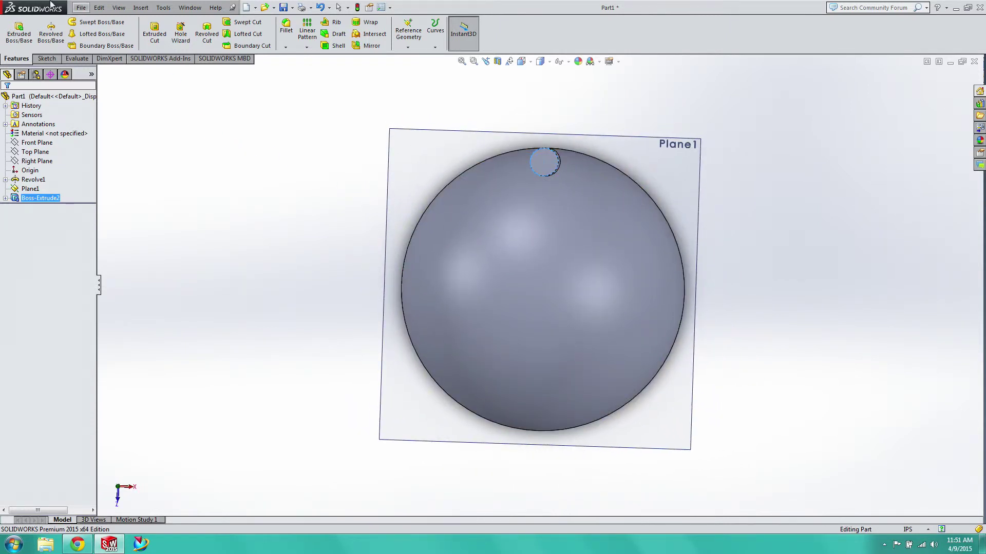
{"action": "left_click", "coordinate": [47, 58]}
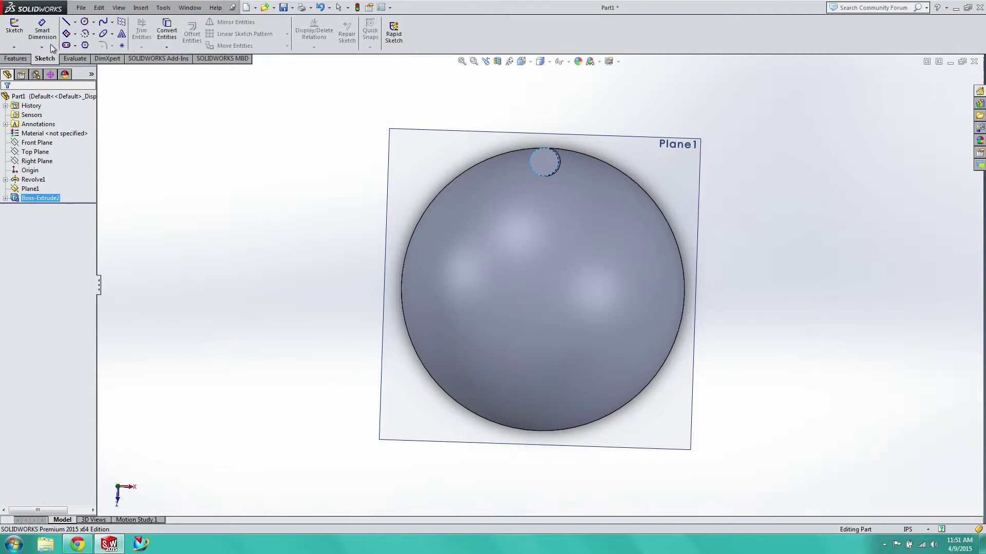
{"action": "left_click", "coordinate": [66, 22]}
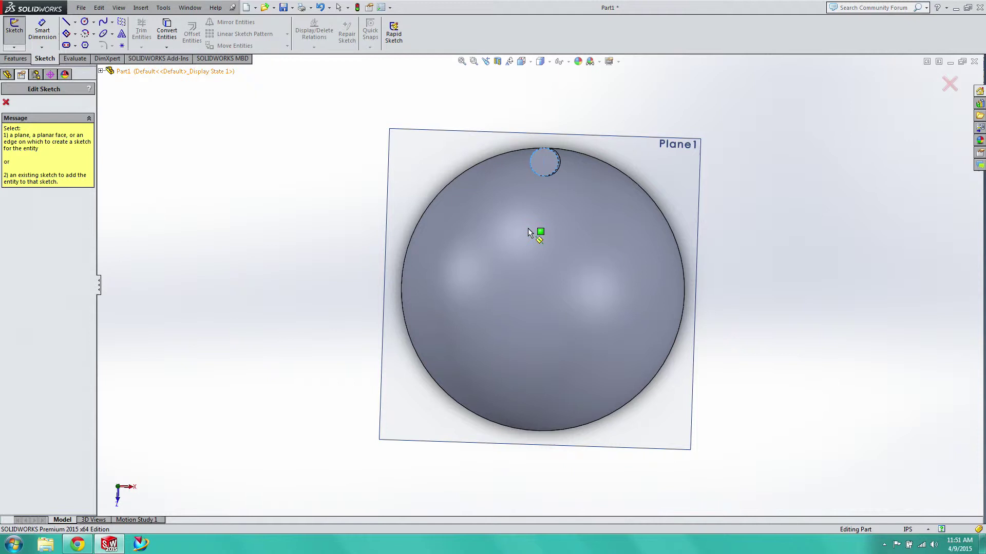
{"action": "left_click", "coordinate": [637, 154]}
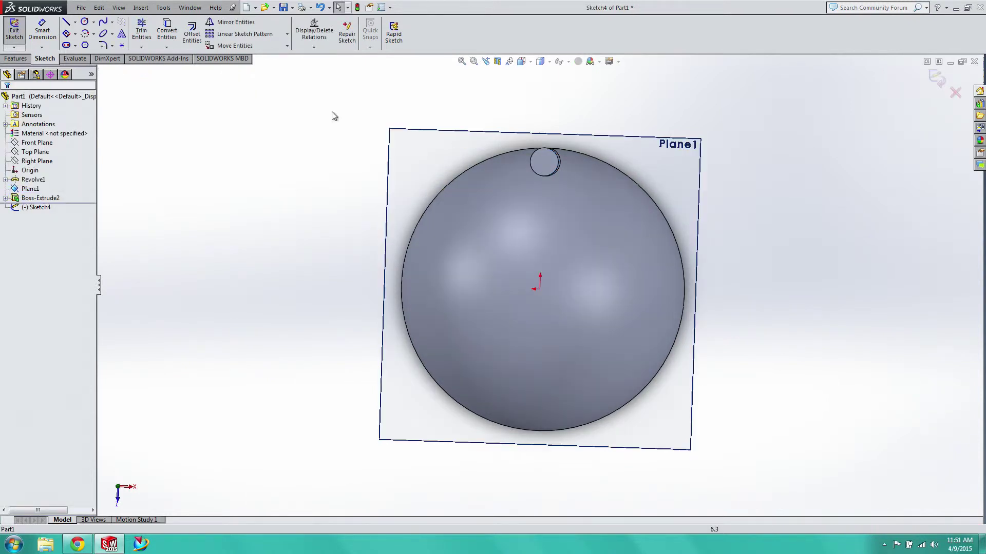
View Plane1 Normal To and zoom in on the tube's circular end
{"action": "left_click", "coordinate": [85, 21]}
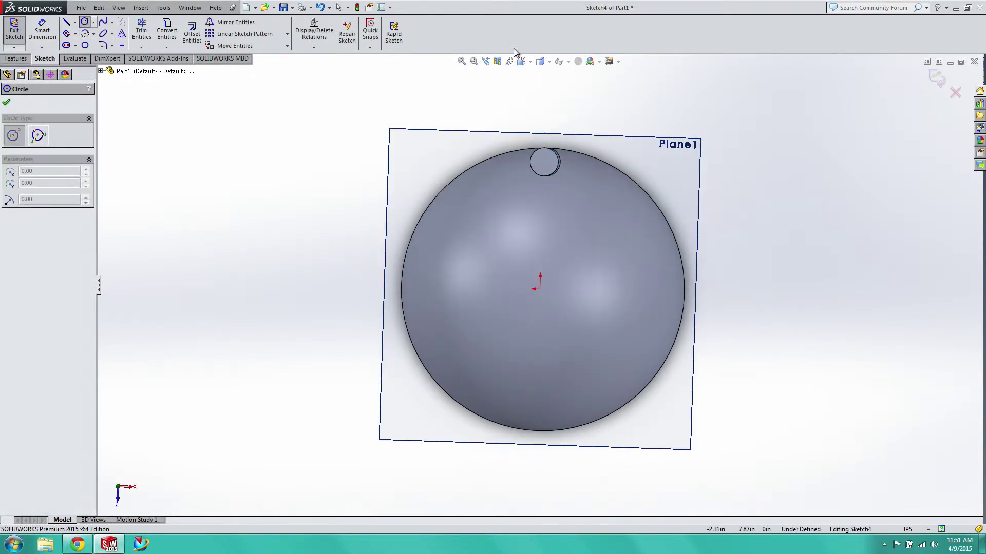
{"action": "left_click", "coordinate": [521, 62]}
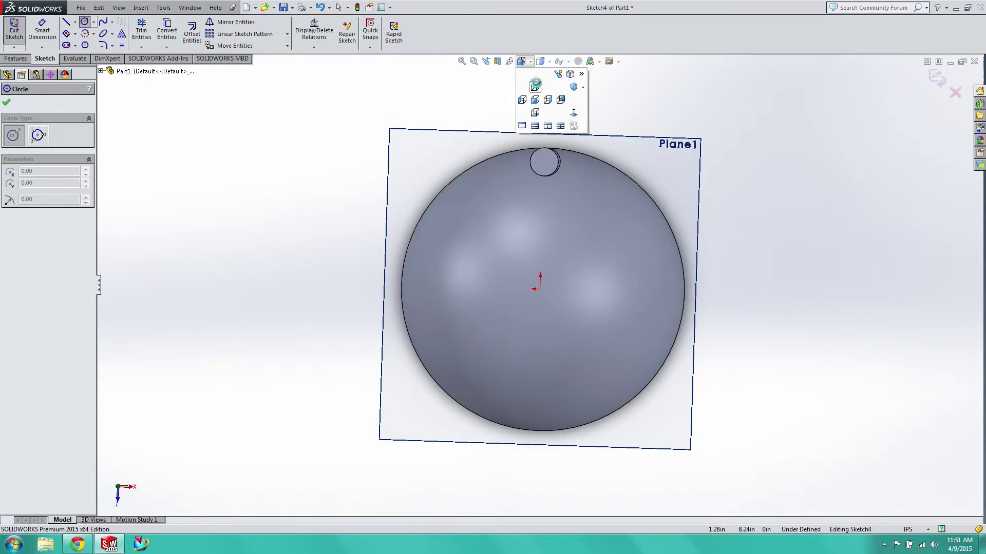
{"action": "left_click", "coordinate": [535, 86]}
{"action": "scroll", "coordinate": [549, 126], "scroll_direction": "down", "scroll_amount": 3}
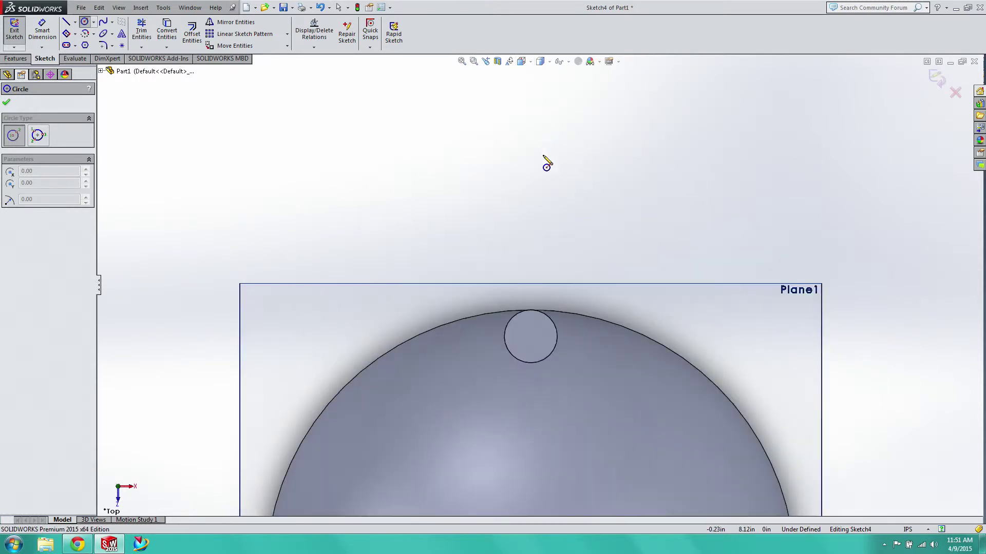
{"action": "scroll", "coordinate": [528, 405], "scroll_direction": "down", "scroll_amount": 4}
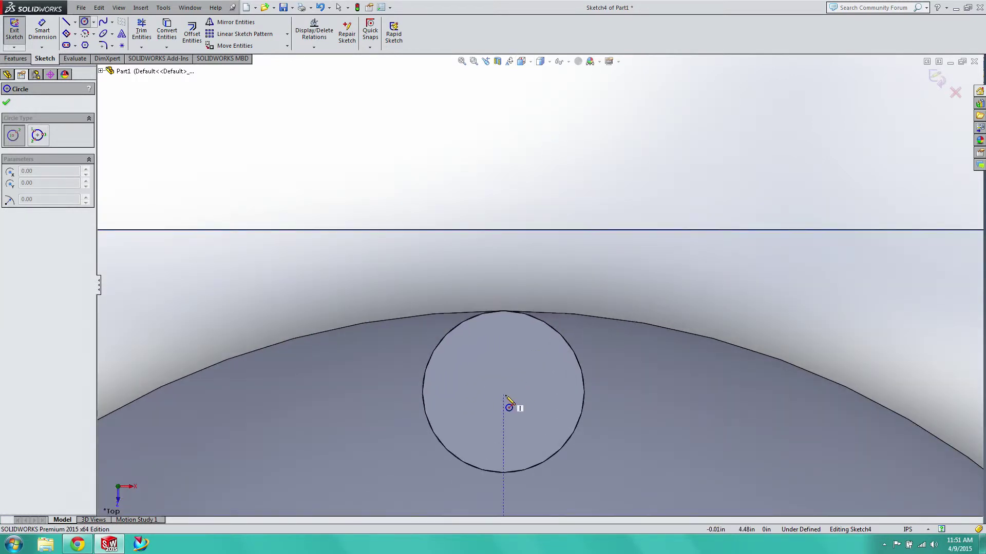
{"action": "left_click", "coordinate": [75, 21]}
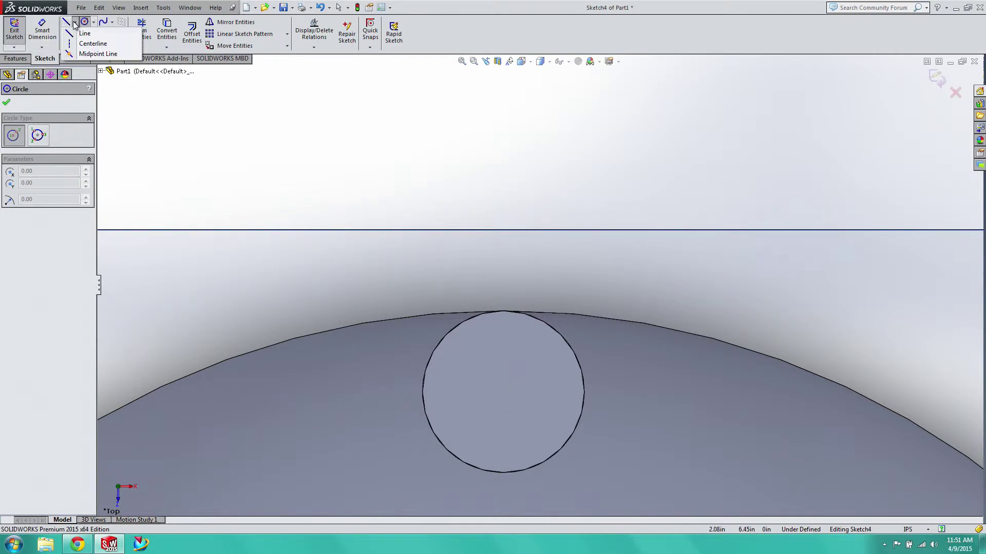
Draw a vertical construction centerline across the tube's circular end
{"action": "left_click", "coordinate": [86, 43]}
{"action": "left_click", "coordinate": [503, 311]}
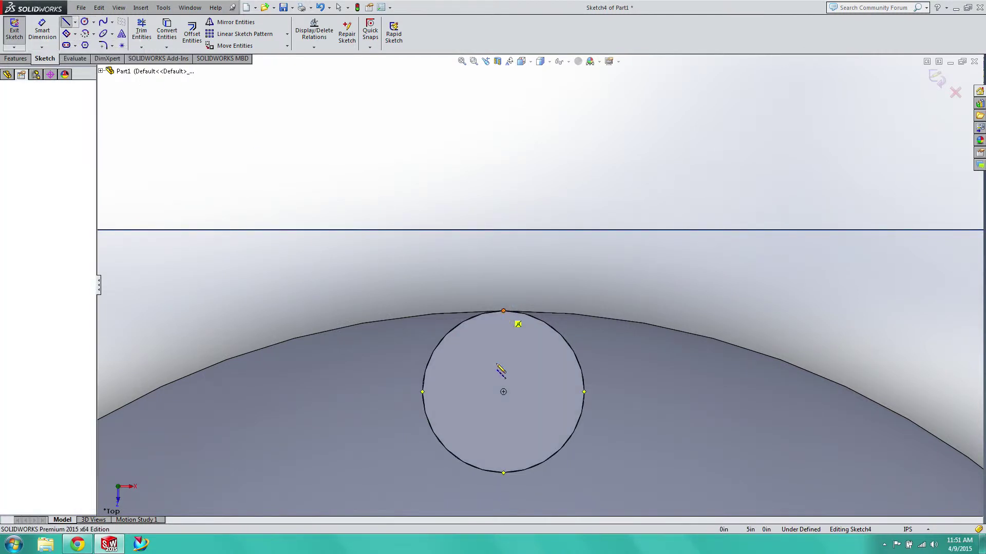
{"action": "left_click", "coordinate": [503, 473]}
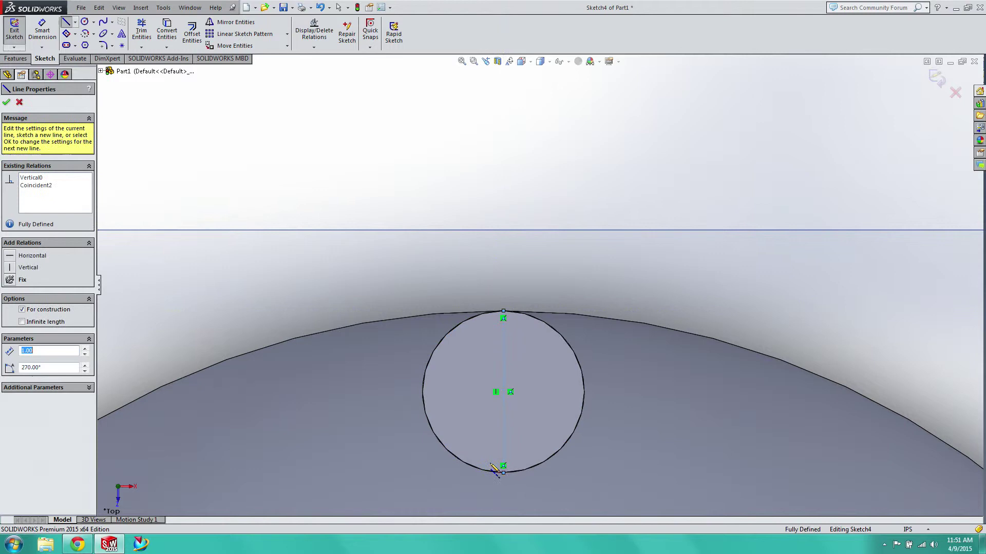
{"action": "key", "text": "Escape"}
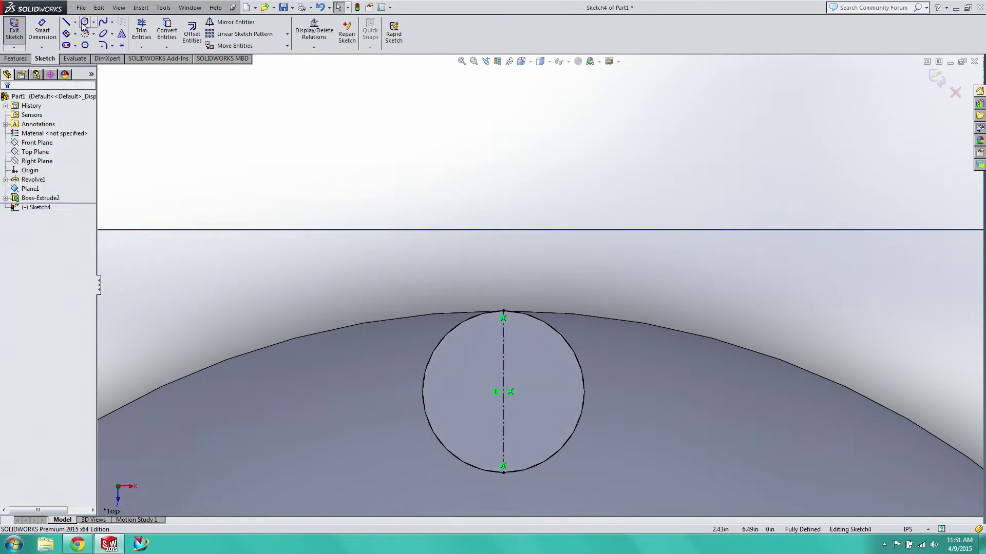
Sketch a smaller circle centred on the tube end, inside its outline
{"action": "left_click", "coordinate": [84, 23]}
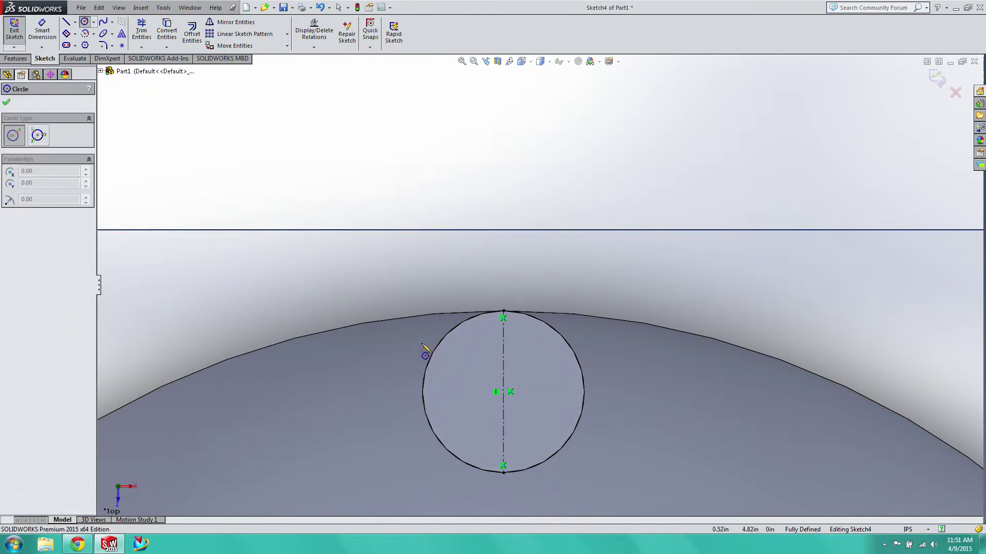
{"action": "left_click", "coordinate": [503, 391]}
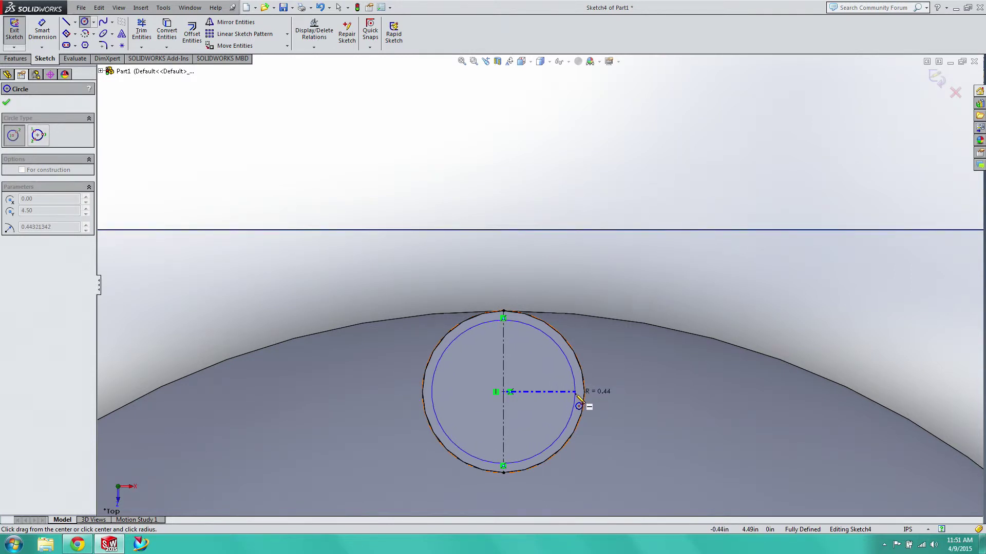
{"action": "left_click", "coordinate": [576, 396]}
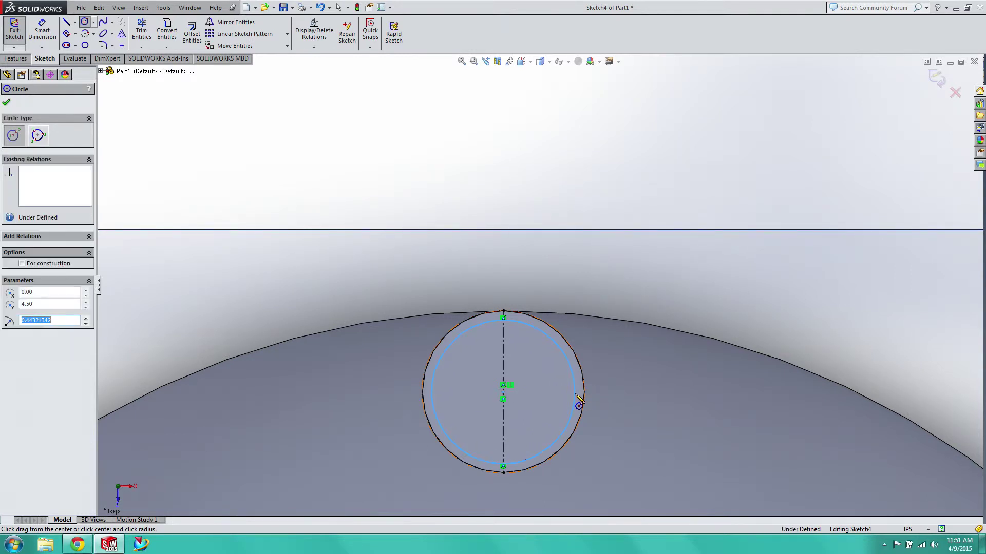
{"action": "type", "text": ".4375"}
{"action": "key", "text": "Return"}
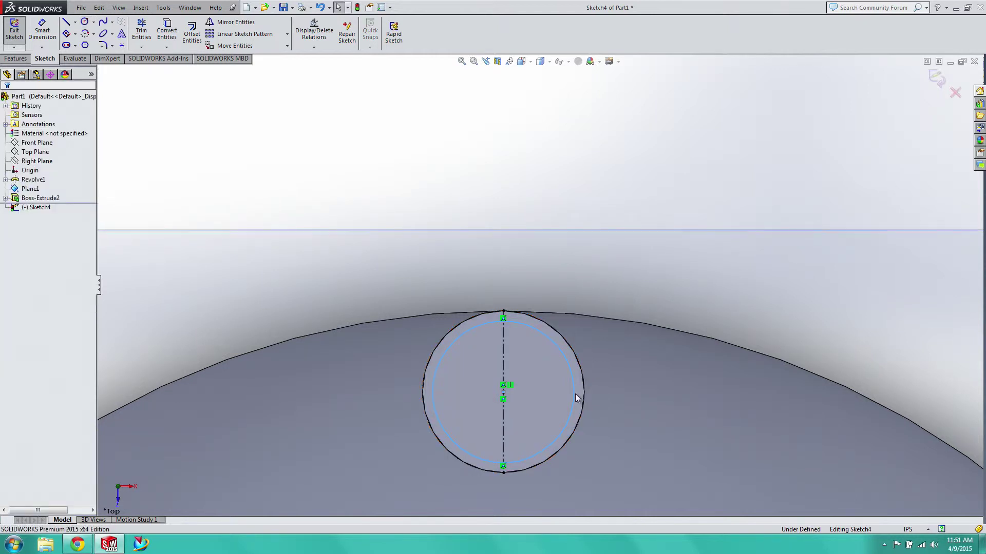
Delete the centerline, exit Sketch4 and select the finished sketch
{"action": "left_click", "coordinate": [503, 361]}
{"action": "key", "text": "Delete"}
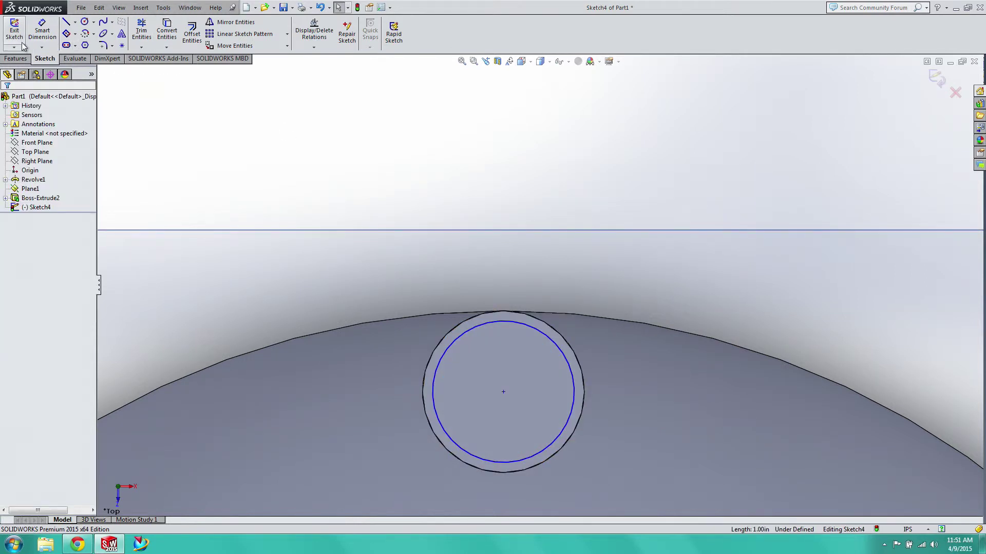
{"action": "left_click", "coordinate": [14, 29]}
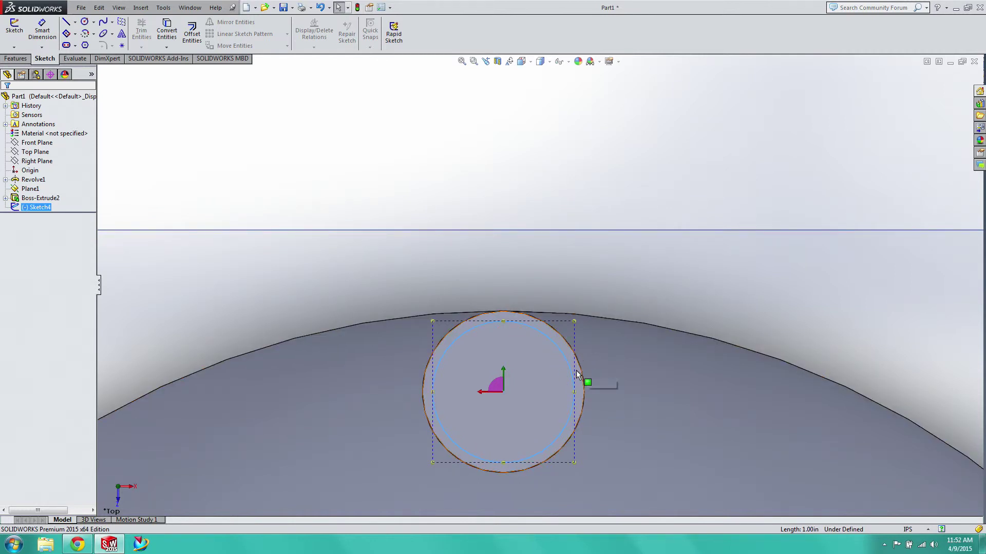
{"action": "left_click", "coordinate": [555, 348]}
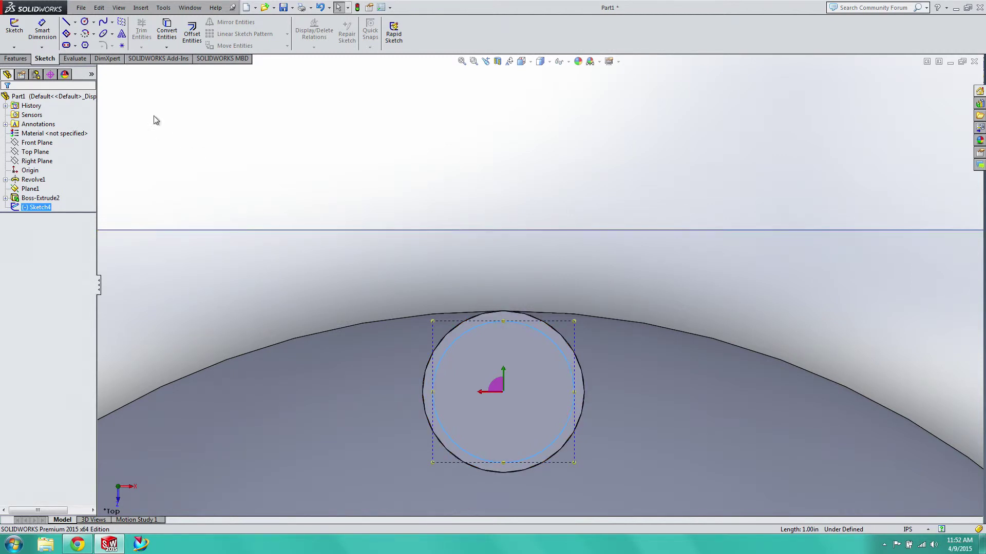
{"action": "left_click", "coordinate": [8, 59]}
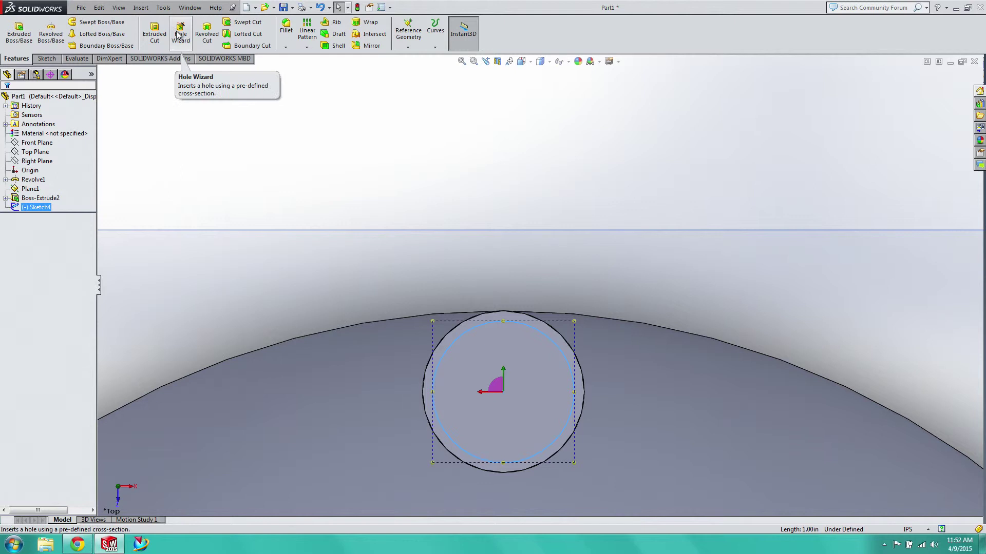
Cut-extrude the inner circle Up To Surface, ending at the hemisphere's flat face
{"action": "left_click", "coordinate": [163, 33]}
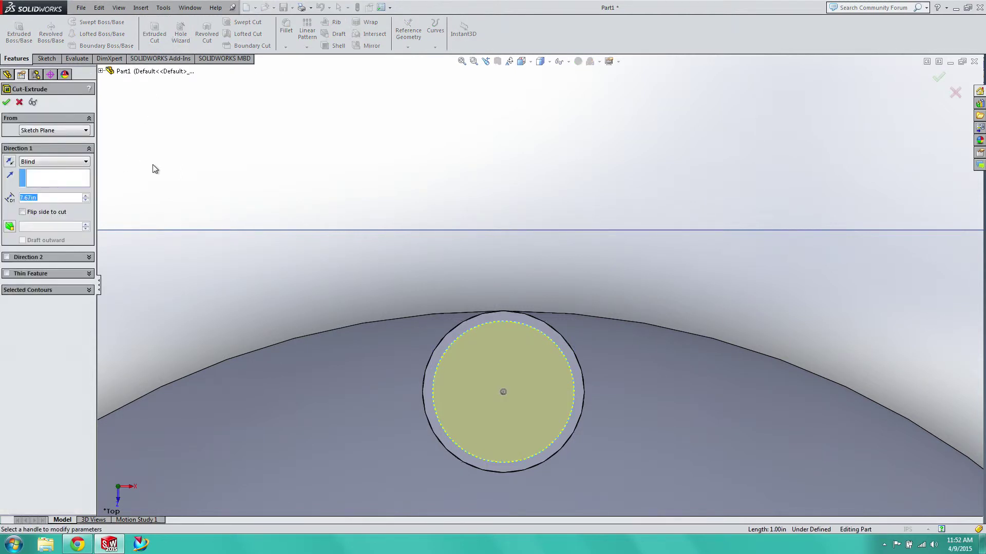
{"action": "left_click", "coordinate": [85, 162]}
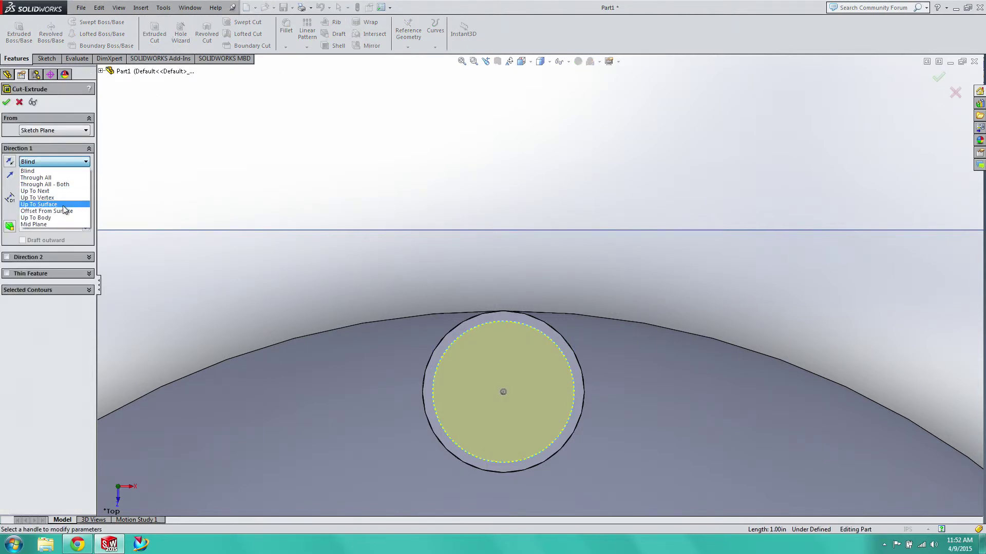
{"action": "left_click", "coordinate": [41, 205]}
{"action": "right_click", "coordinate": [251, 160]}
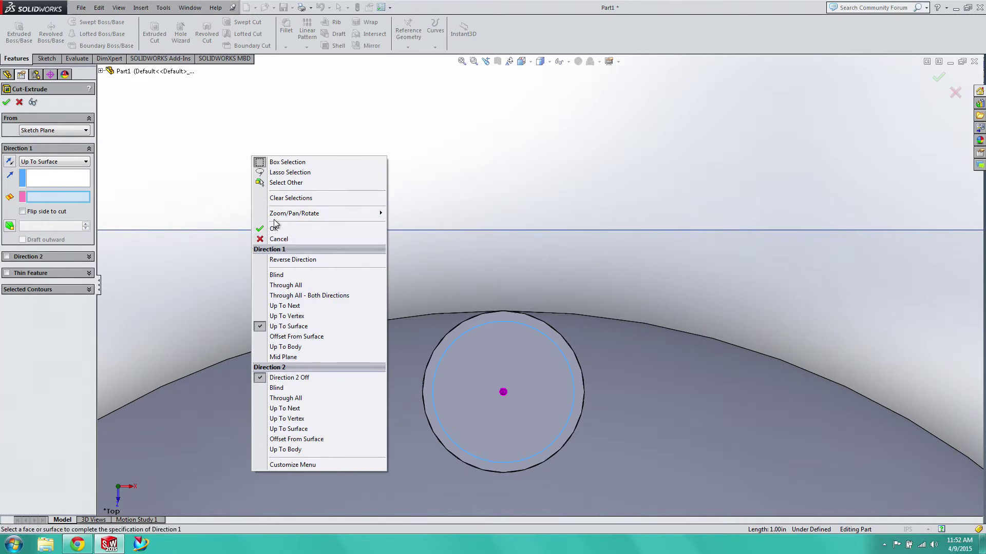
{"action": "mouse_move", "coordinate": [359, 214]}
{"action": "left_click", "coordinate": [406, 254]}
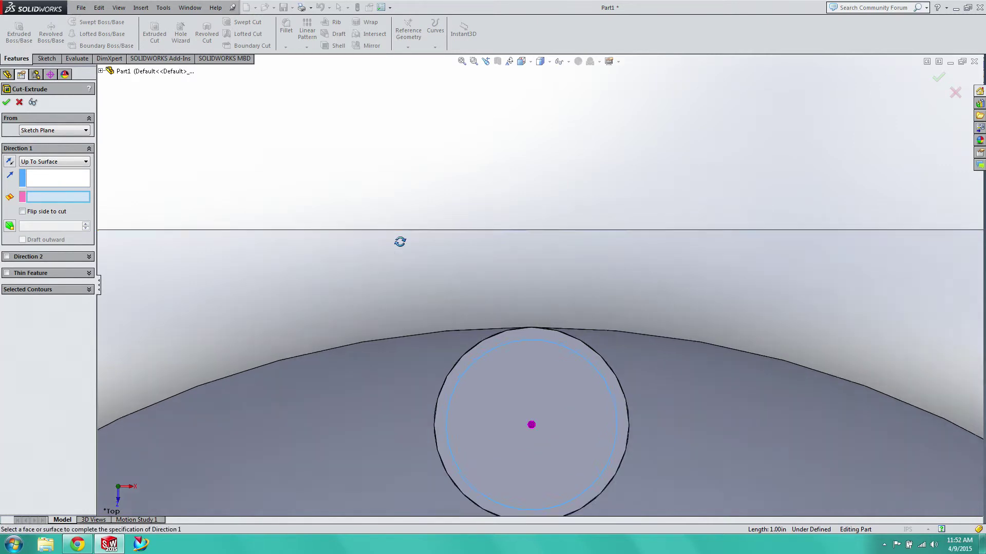
{"action": "left_click_drag", "start_coordinate": [400, 239], "coordinate": [411, 425]}
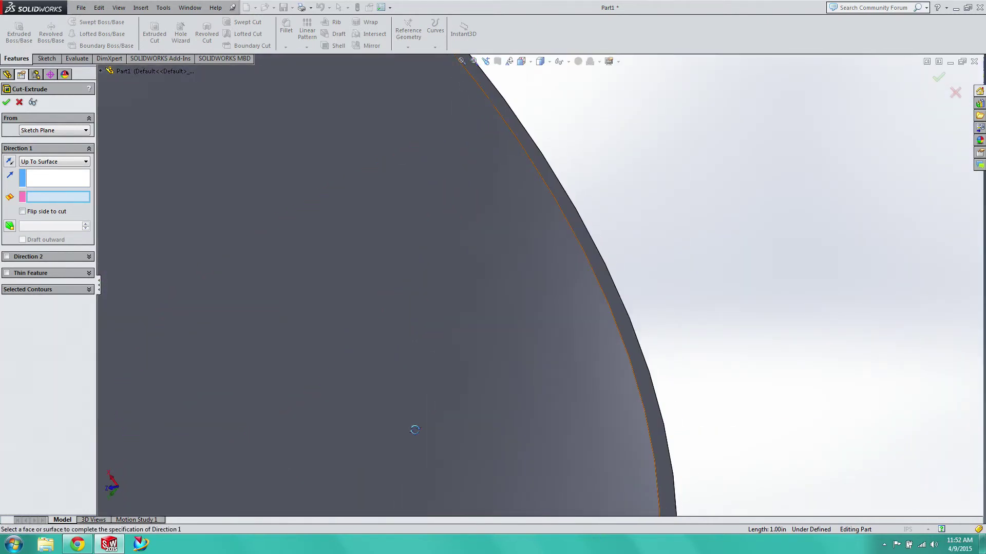
{"action": "key", "text": "f"}
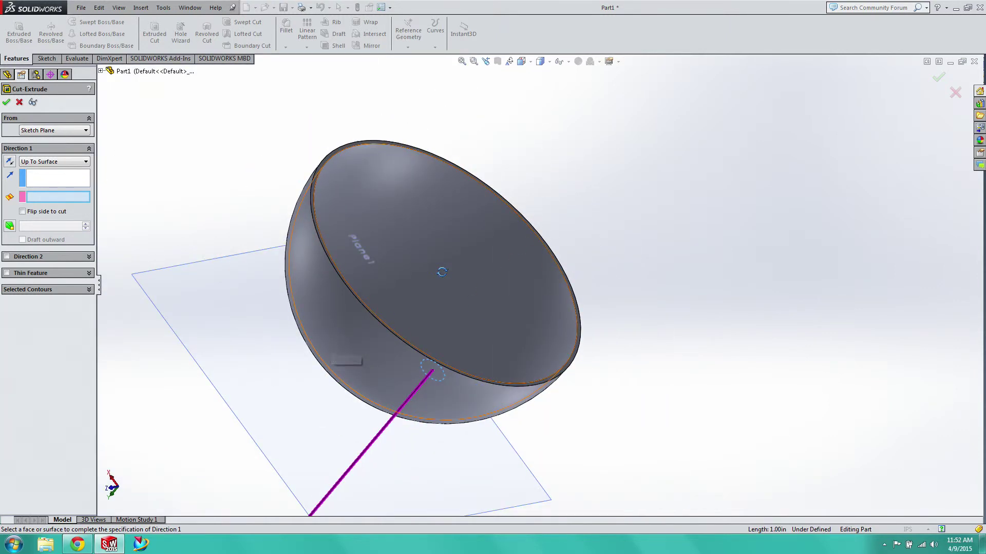
{"action": "right_click", "coordinate": [441, 272]}
{"action": "left_click", "coordinate": [457, 320]}
{"action": "left_click", "coordinate": [472, 277]}
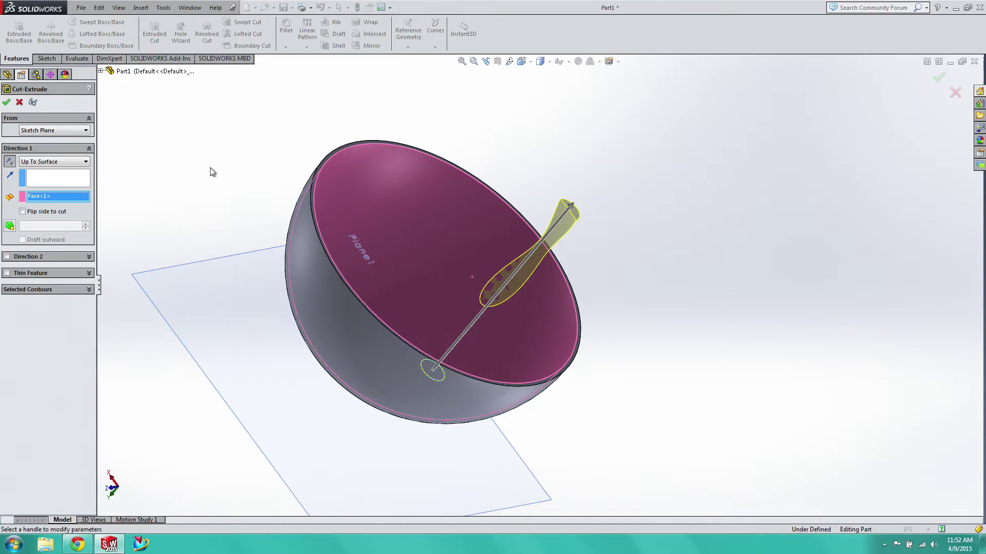
{"action": "left_click", "coordinate": [6, 102]}
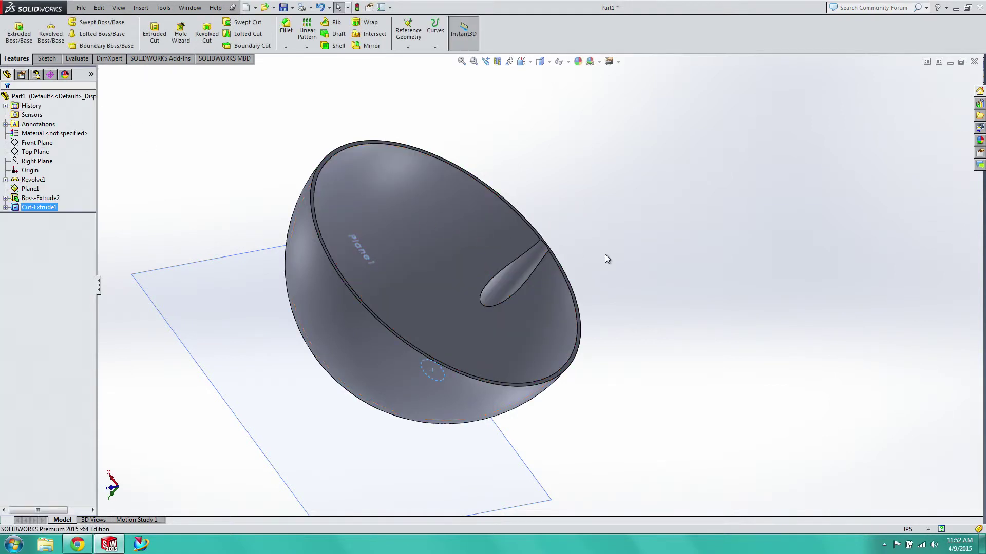
Orbit the model so the dome stands upright with the tube beside it
{"action": "right_click", "coordinate": [597, 233]}
{"action": "mouse_move", "coordinate": [629, 277]}
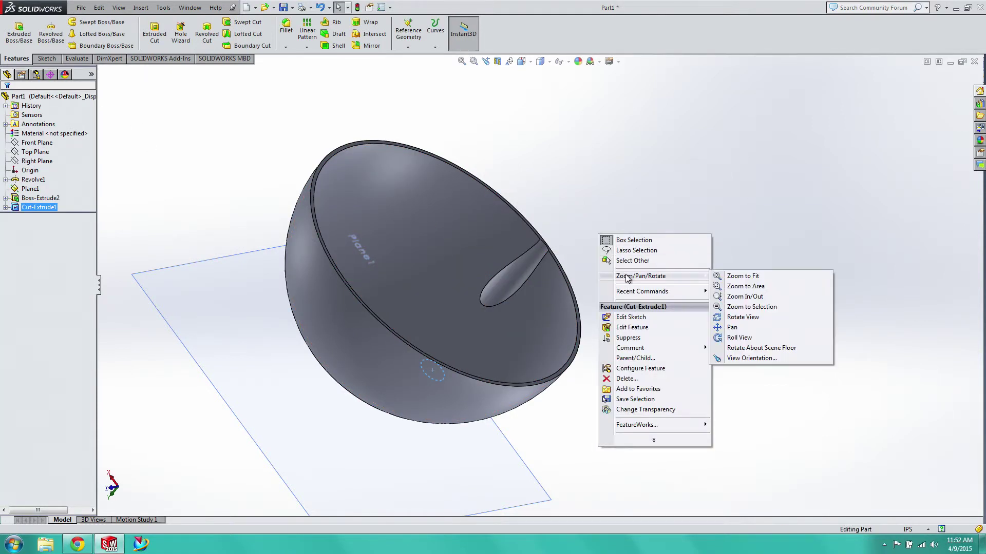
{"action": "left_click", "coordinate": [742, 317]}
{"action": "left_click_drag", "start_coordinate": [667, 300], "coordinate": [336, 247]}
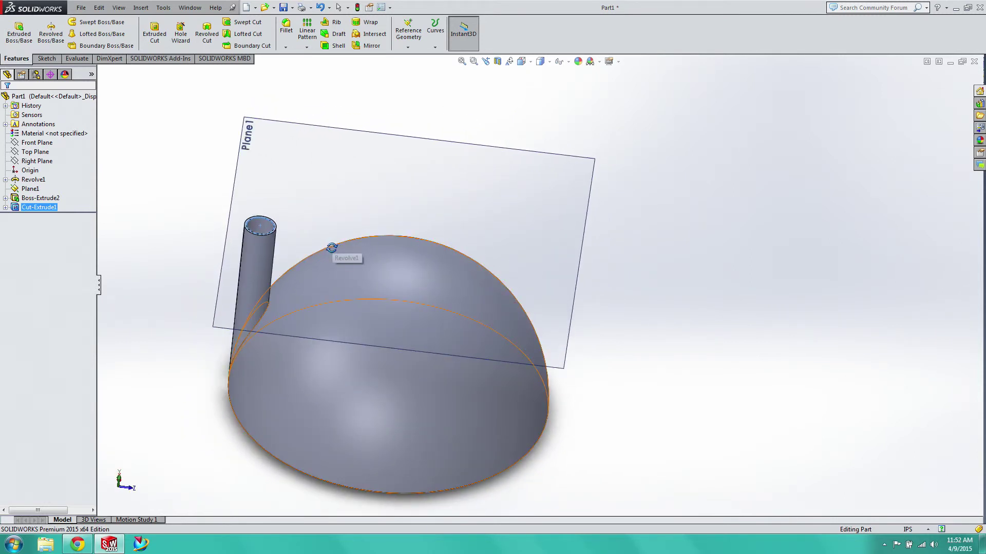
Circular-pattern Boss-Extrude2 and Cut-Extrude1 about the dome's central temporary axis with 16 instances
{"action": "left_click", "coordinate": [58, 199], "text": "ctrl"}
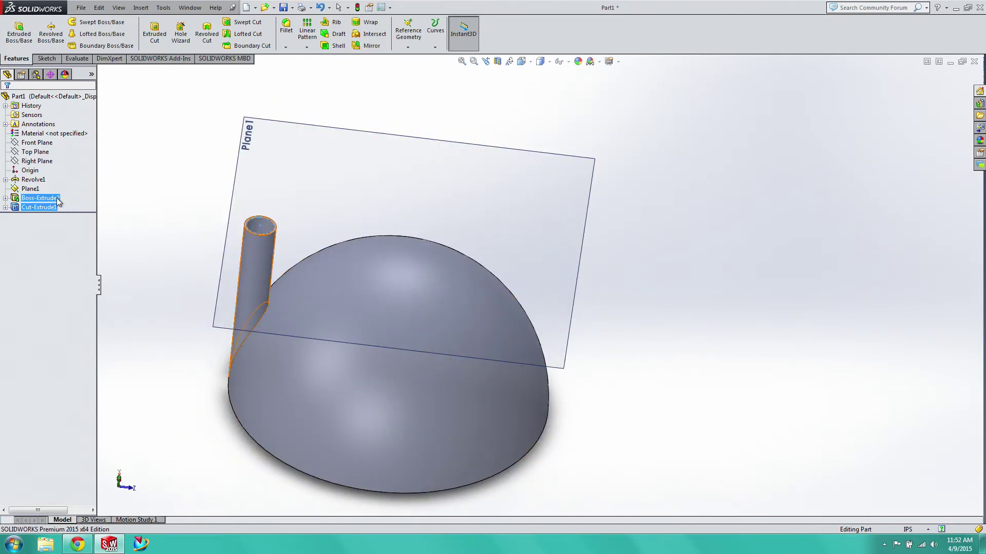
{"action": "left_click", "coordinate": [307, 48]}
{"action": "left_click", "coordinate": [320, 67]}
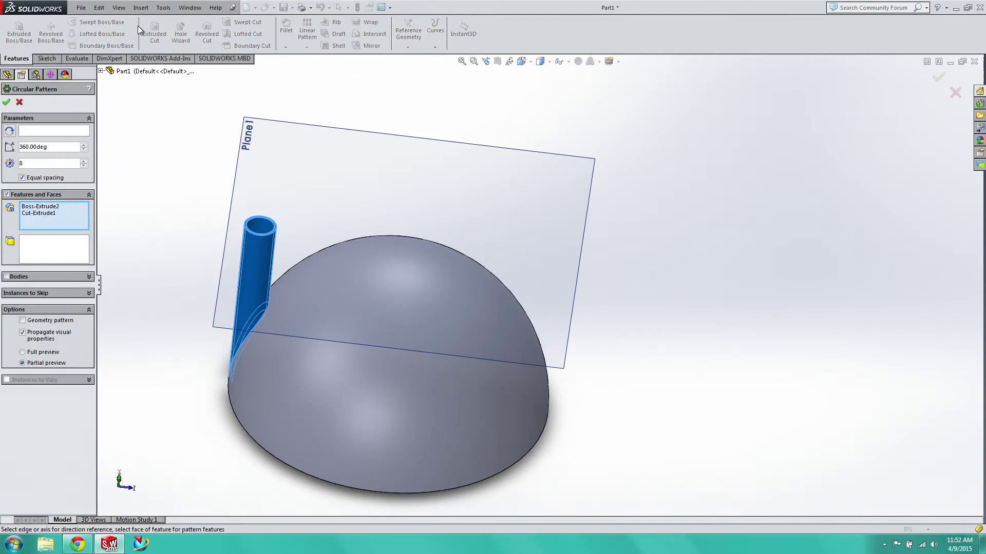
{"action": "left_click", "coordinate": [119, 7]}
{"action": "left_click", "coordinate": [144, 124]}
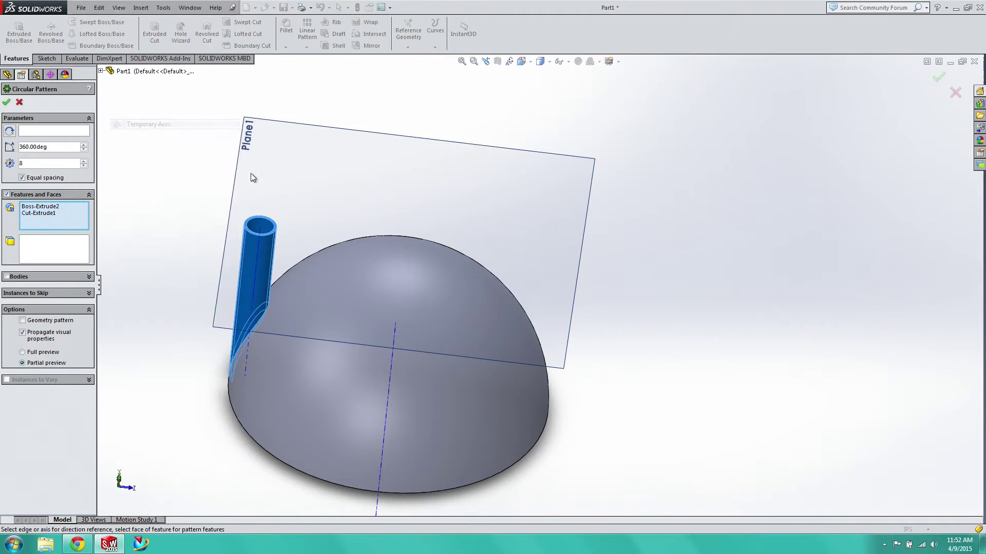
{"action": "left_click", "coordinate": [390, 393]}
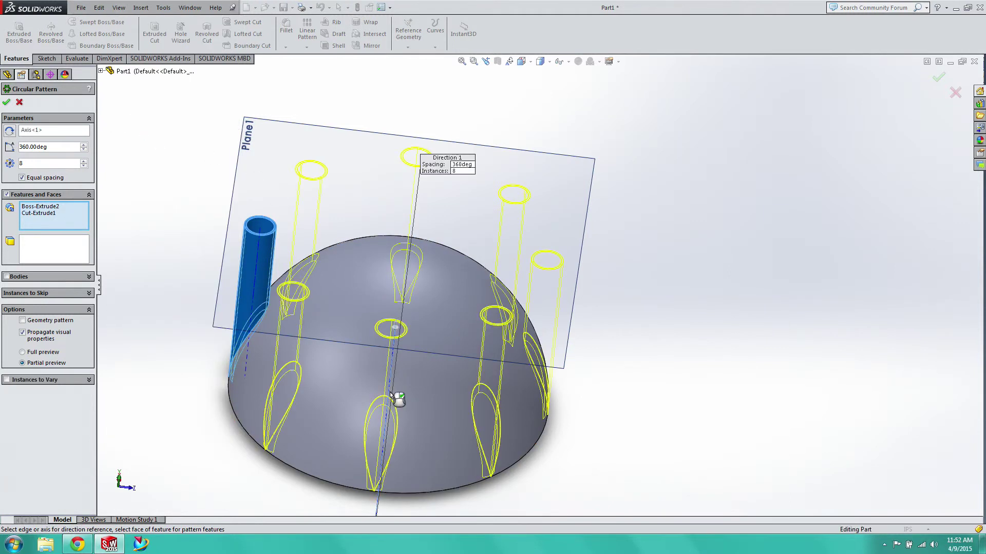
{"action": "left_click", "coordinate": [43, 166]}
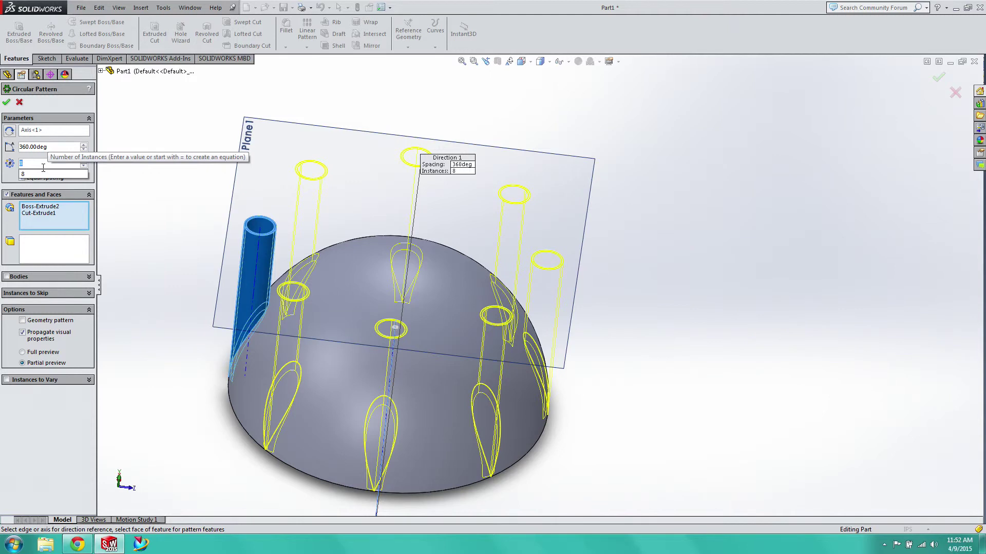
{"action": "type", "text": "16"}
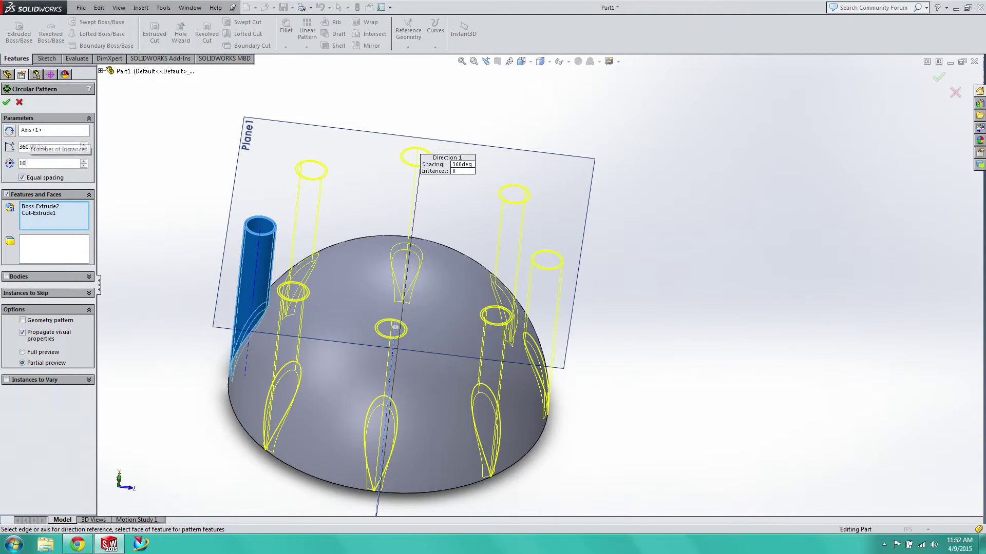
{"action": "key", "text": "Return"}
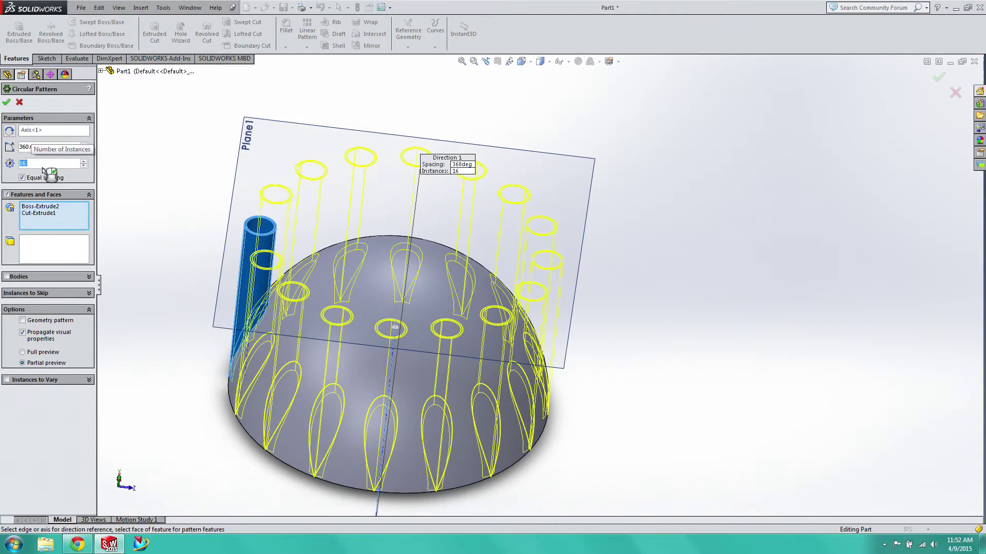
{"action": "left_click", "coordinate": [7, 102]}
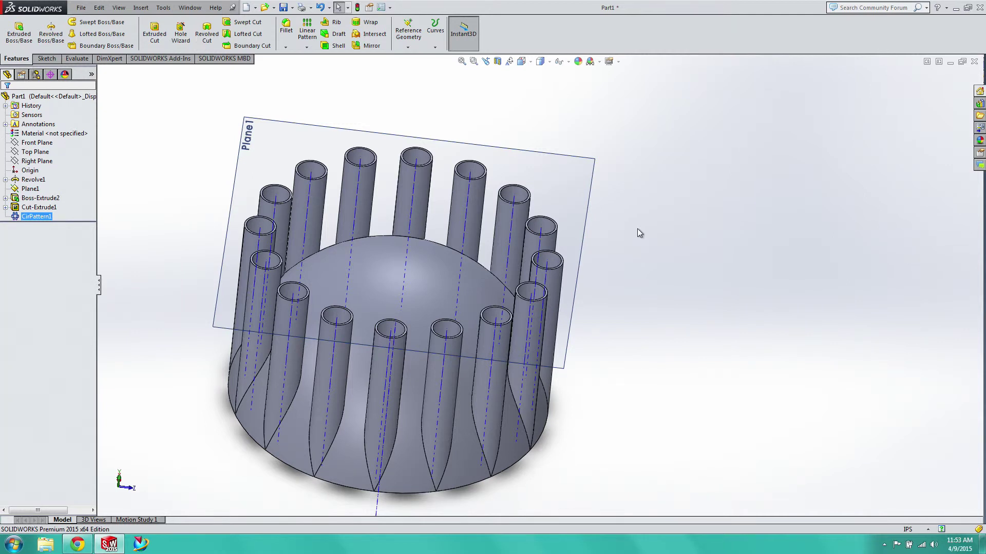
Try a 0.125 in fillet on the dome face, then cancel it when it fails
{"action": "left_click", "coordinate": [286, 23]}
{"action": "left_click", "coordinate": [365, 273]}
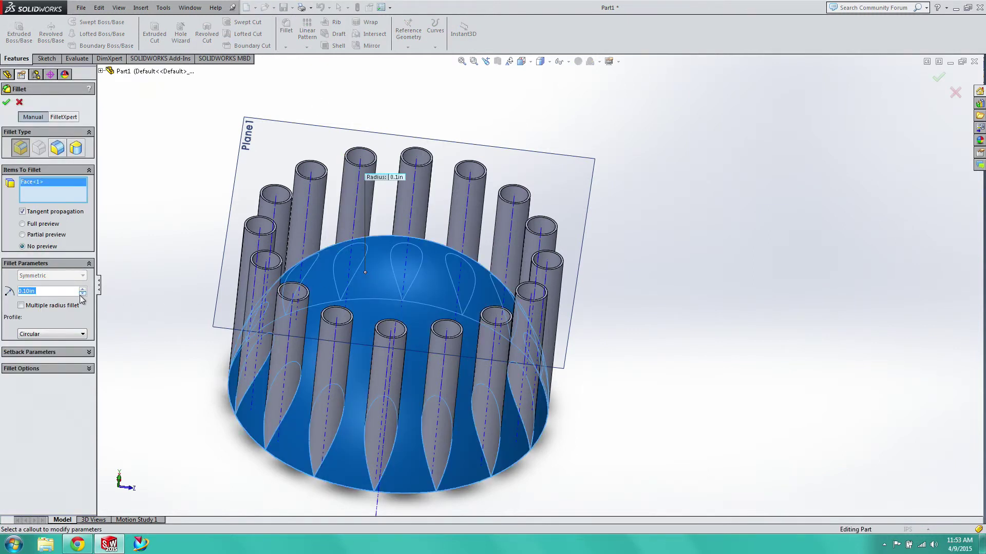
{"action": "type", "text": "0.125"}
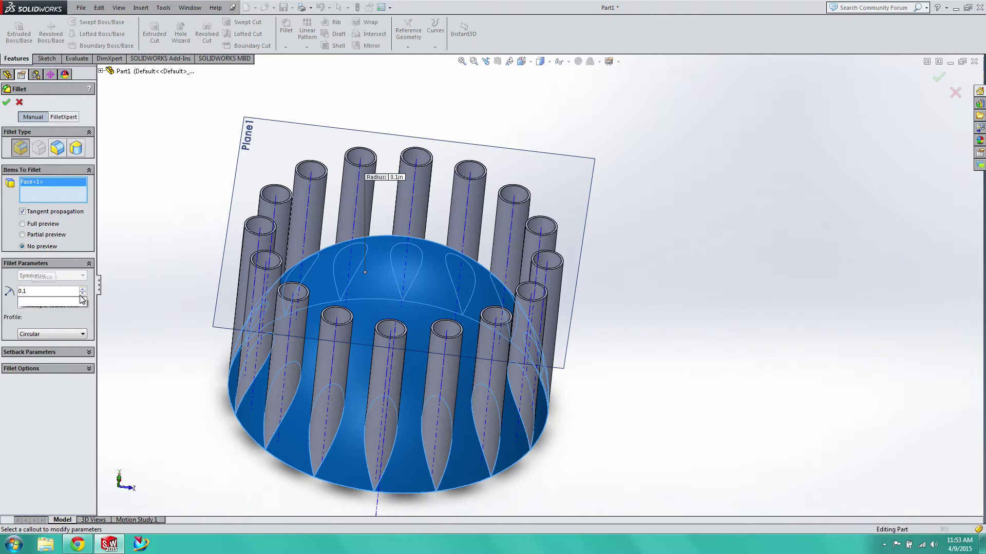
{"action": "key", "text": "Return"}
{"action": "left_click", "coordinate": [6, 103]}
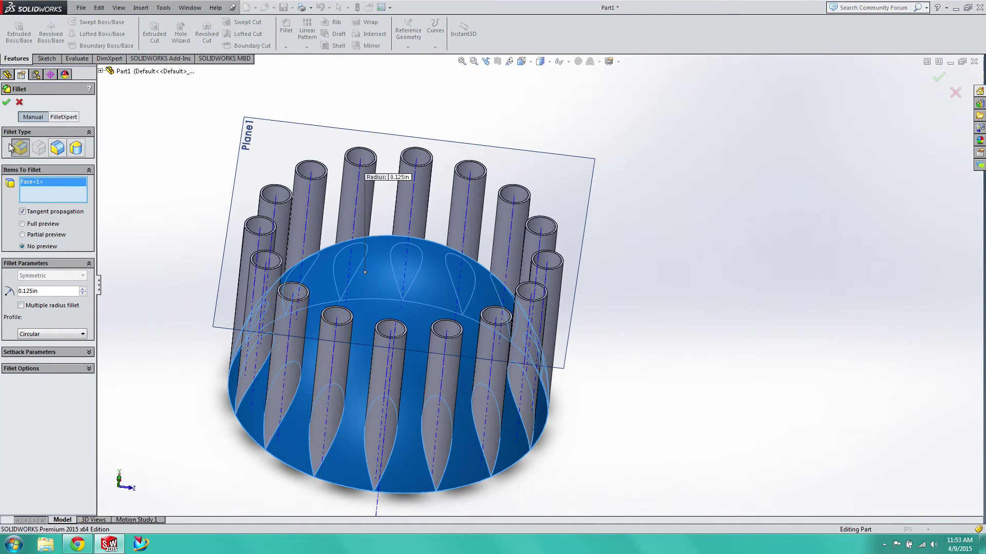
{"action": "left_click", "coordinate": [19, 102]}
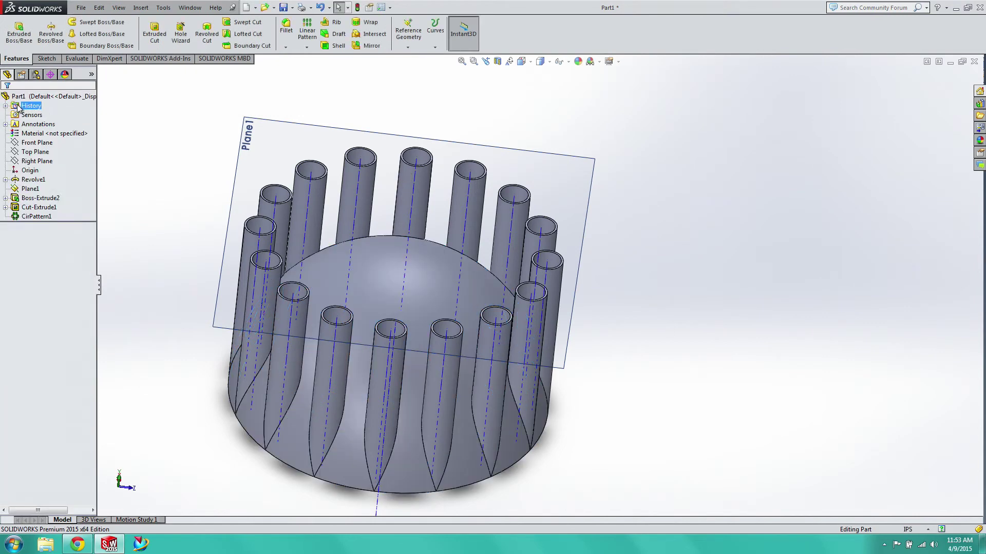
Fillet the teardrop edge at one tube's base with a 0.125 in radius
{"action": "left_click", "coordinate": [294, 394]}
{"action": "left_click", "coordinate": [286, 27]}
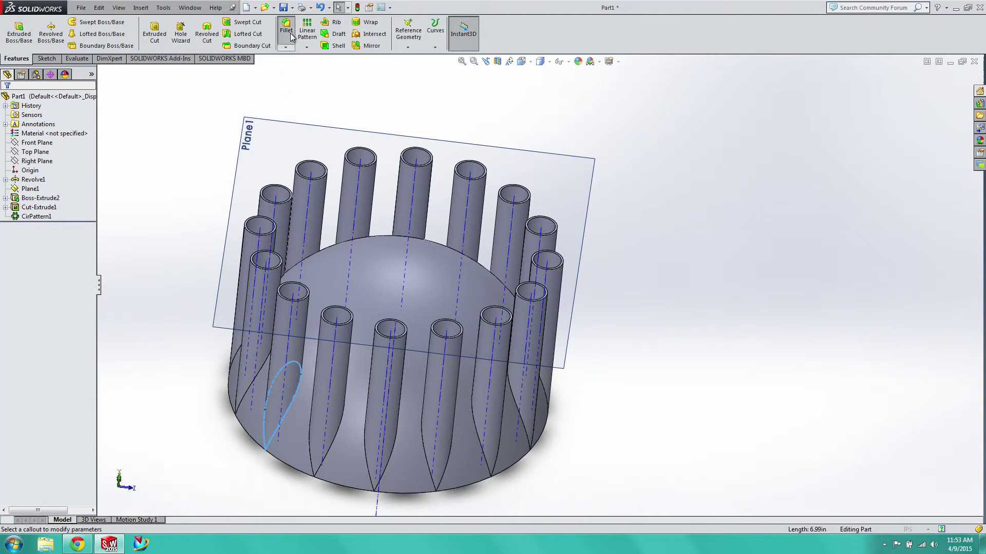
{"action": "left_click", "coordinate": [7, 103]}
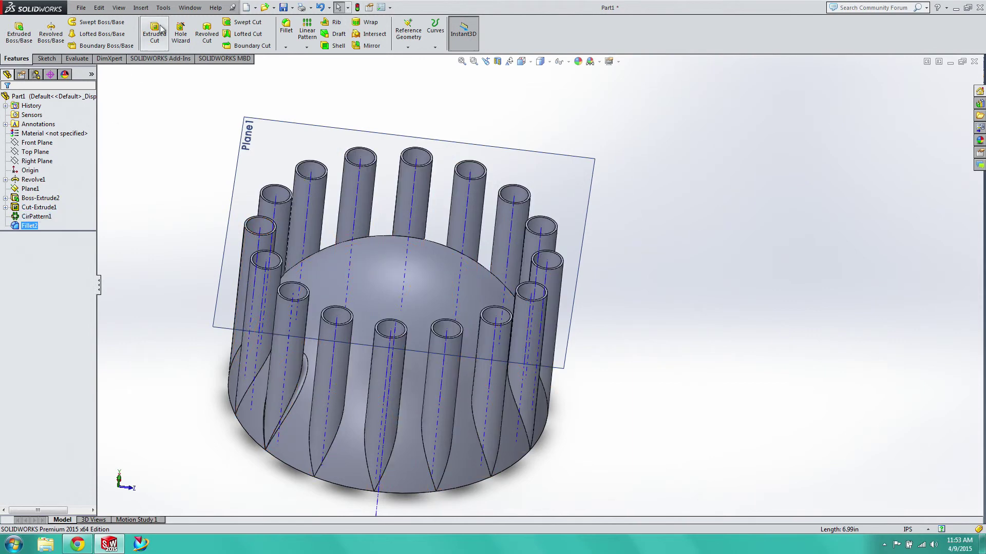
{"action": "left_click", "coordinate": [306, 47]}
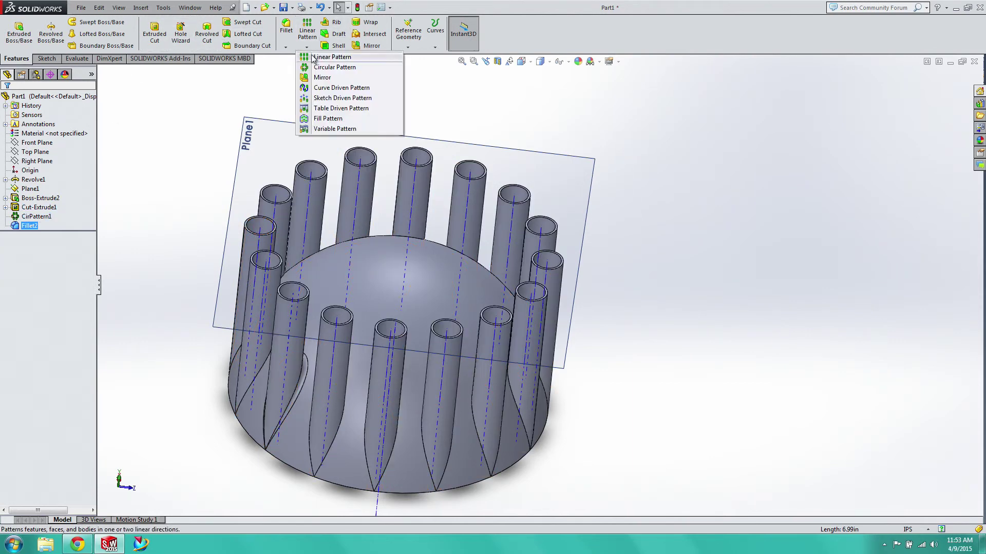
{"action": "left_click", "coordinate": [318, 67]}
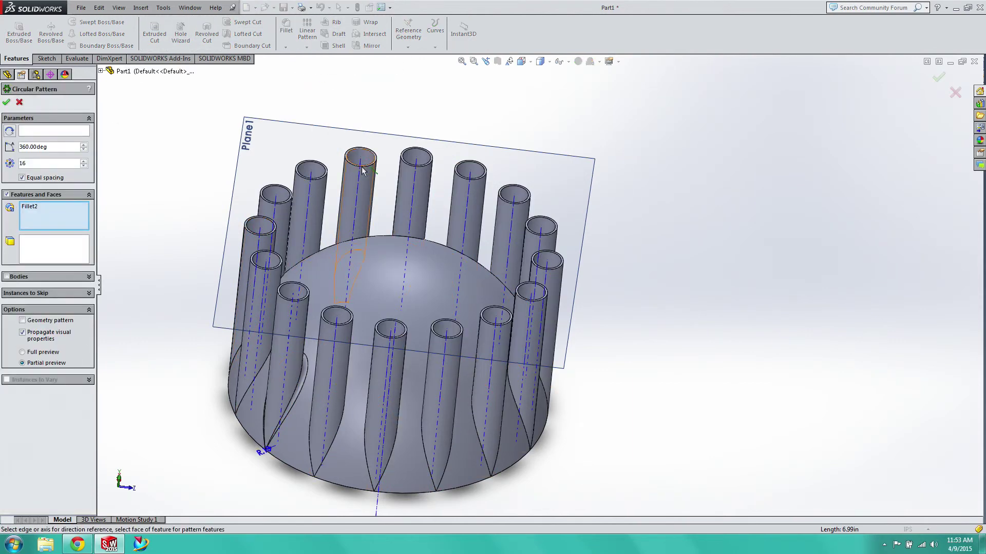
{"action": "left_click", "coordinate": [377, 510]}
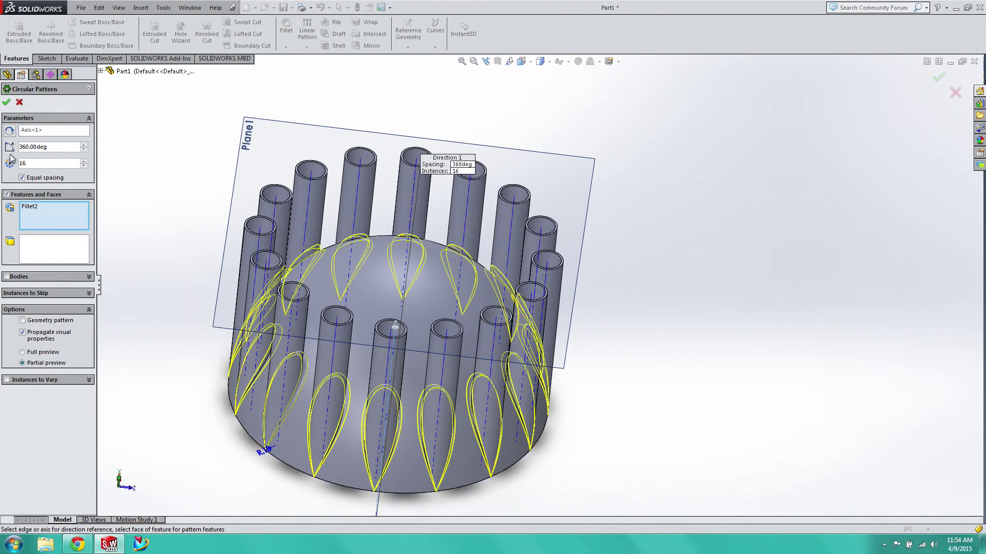
{"action": "left_click", "coordinate": [6, 105]}
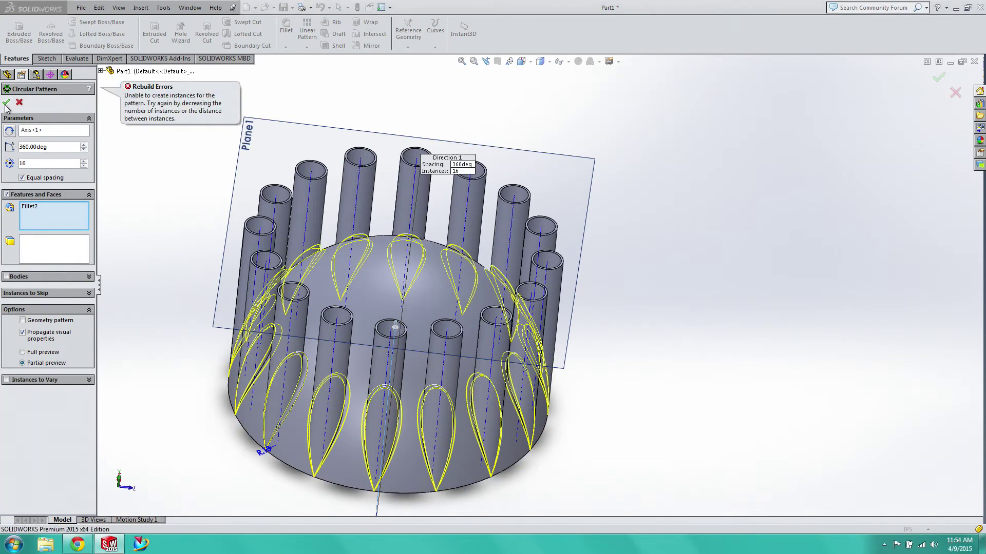
{"action": "left_click", "coordinate": [19, 102]}
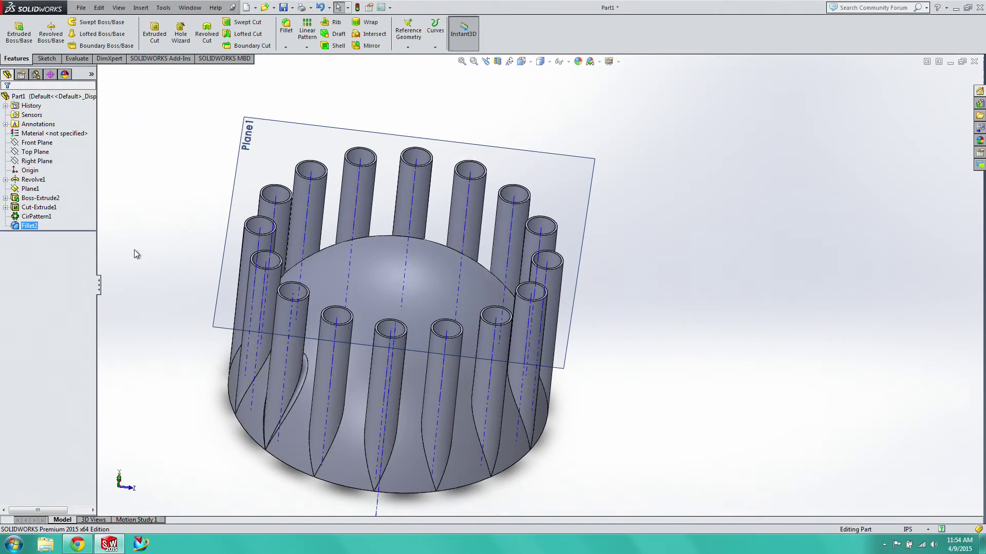
Undo Fillet2 so the pattern ends at CirPattern1 with 16 plain tubes
{"action": "key", "text": "ctrl+z"}
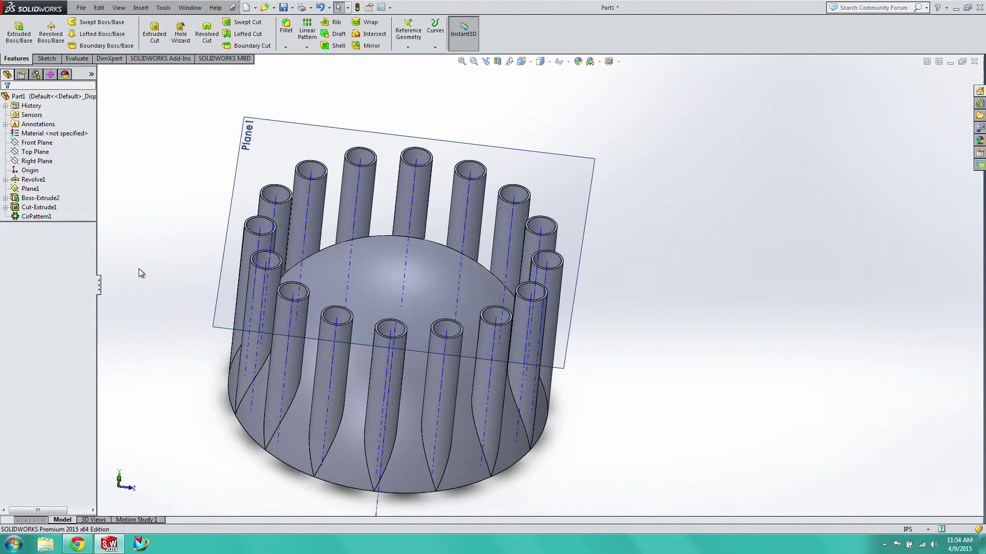